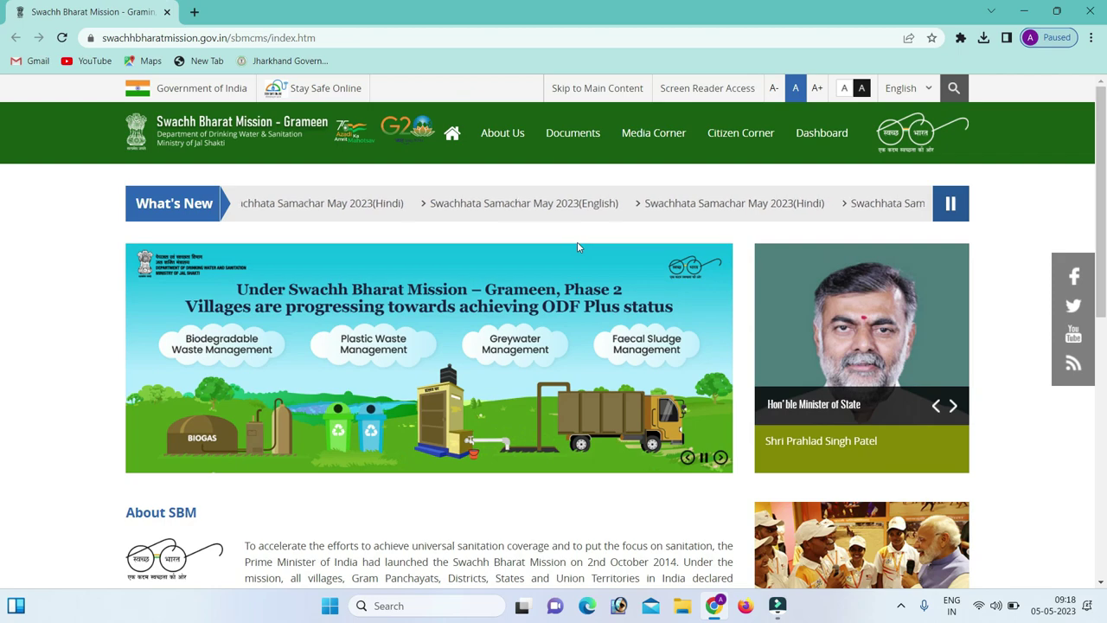
- Scroll the SBM(G) home page down to the tiles row with 'Application Form For IHHL'
scroll(577, 260, down, 3)
scroll(577, 275, down, 2)
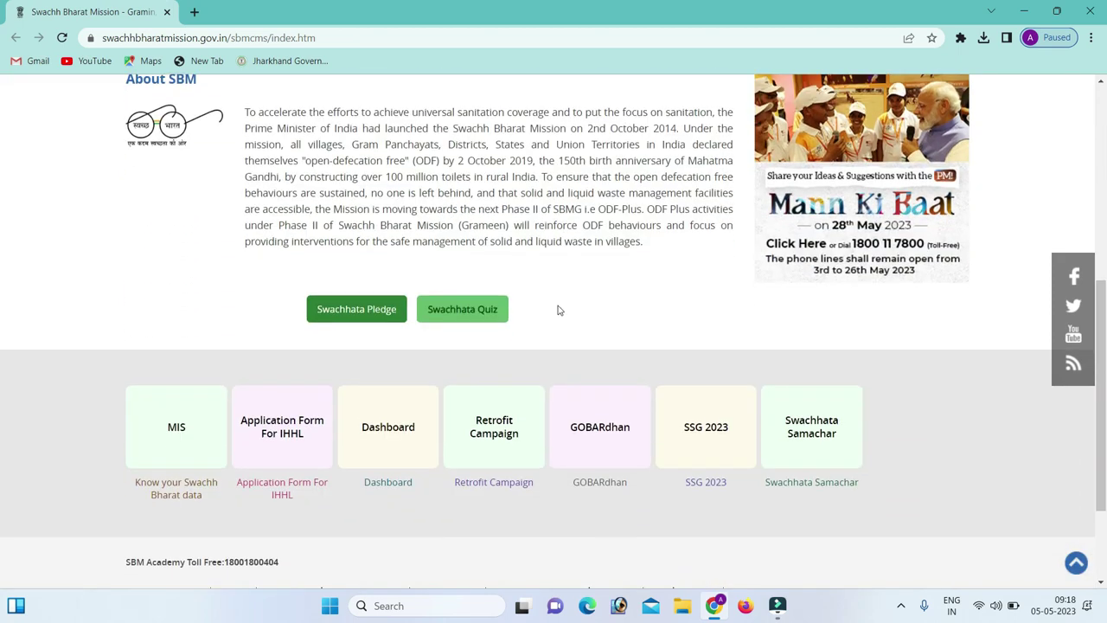
scroll(155, 334, down, 1)
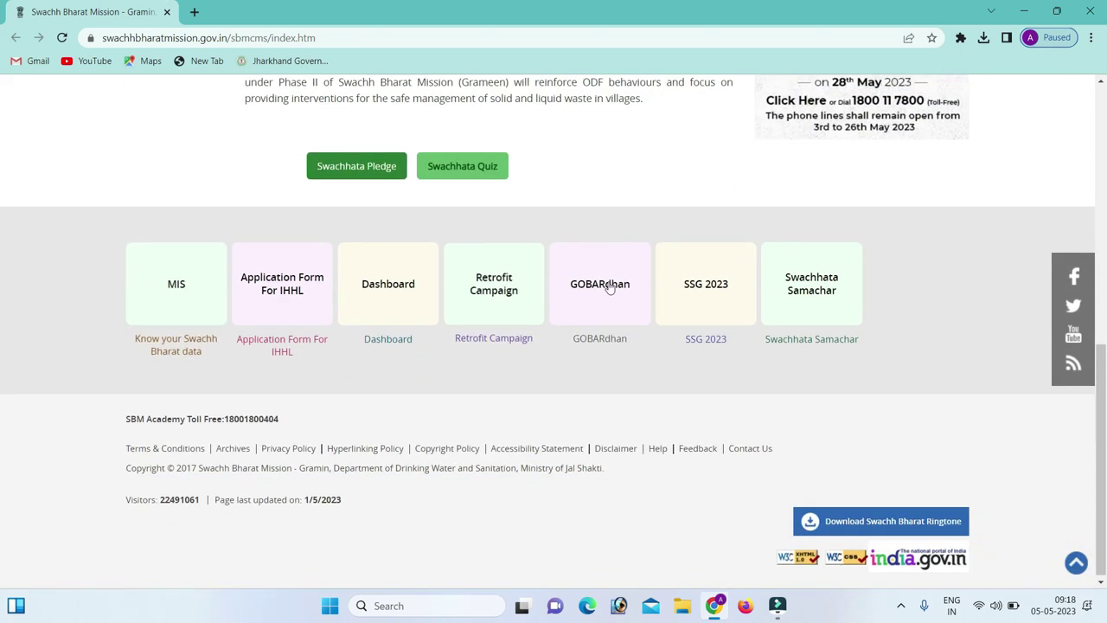
- Open the 'Application Form For IHHL' site and go to Citizen Registration from its sign-in page
click(291, 304)
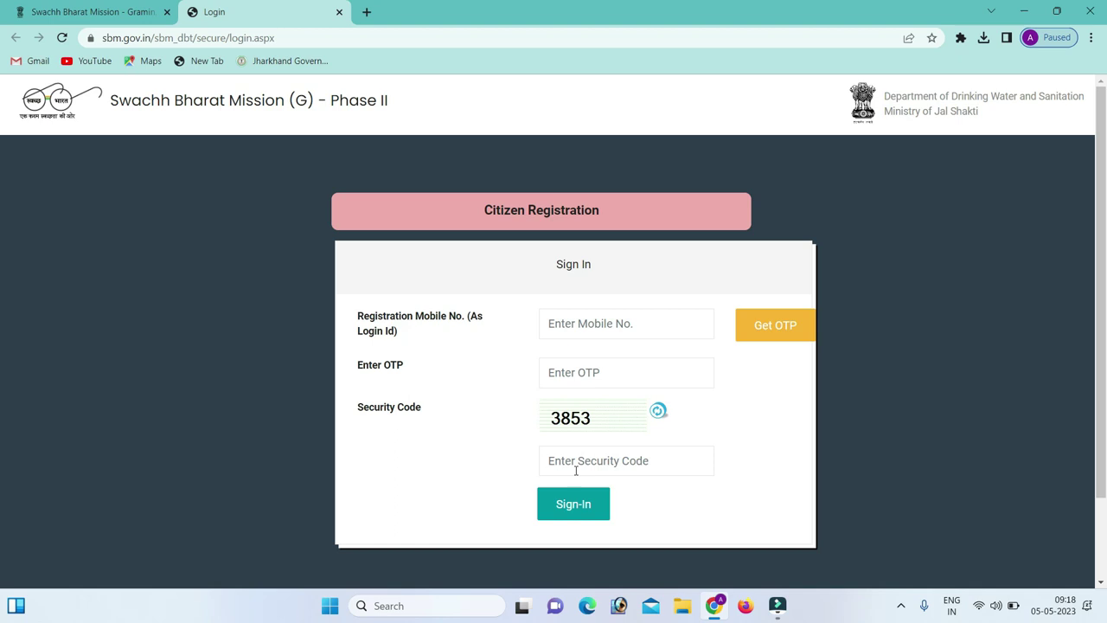
click(542, 218)
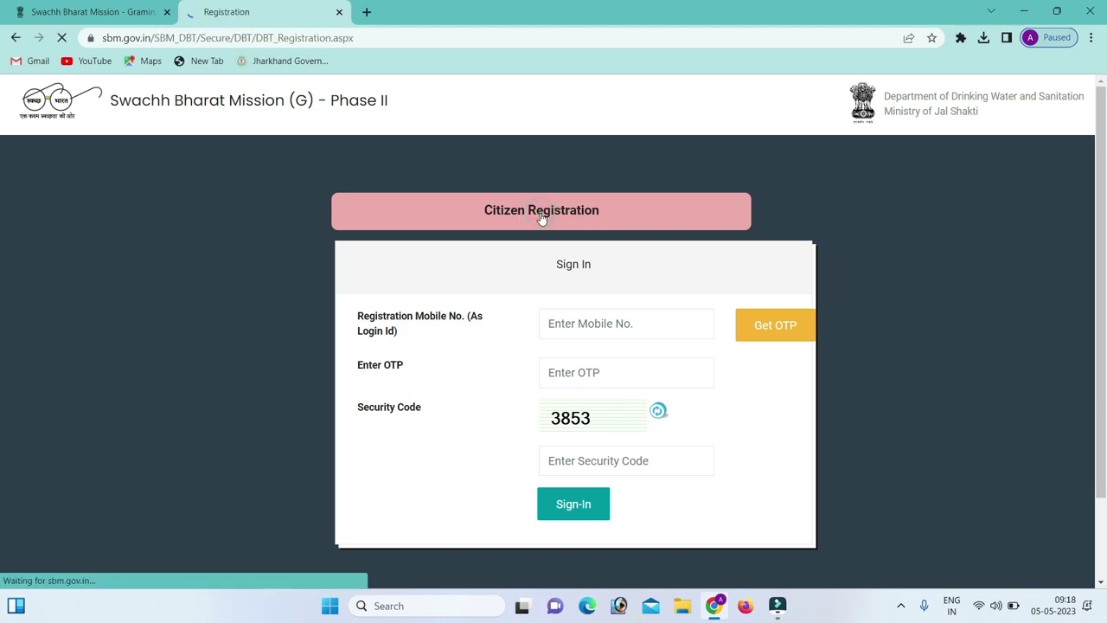
- Submit the Citizen Registration form with mobile, name, gender, address, state and captcha, then acknowledge success
click(547, 241)
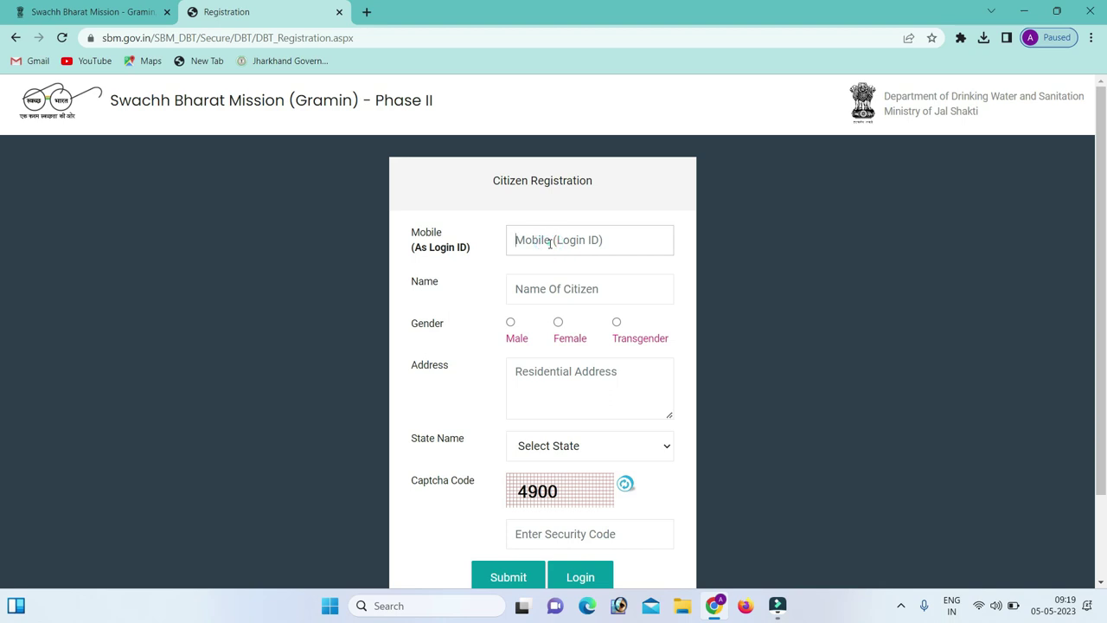
click(555, 295)
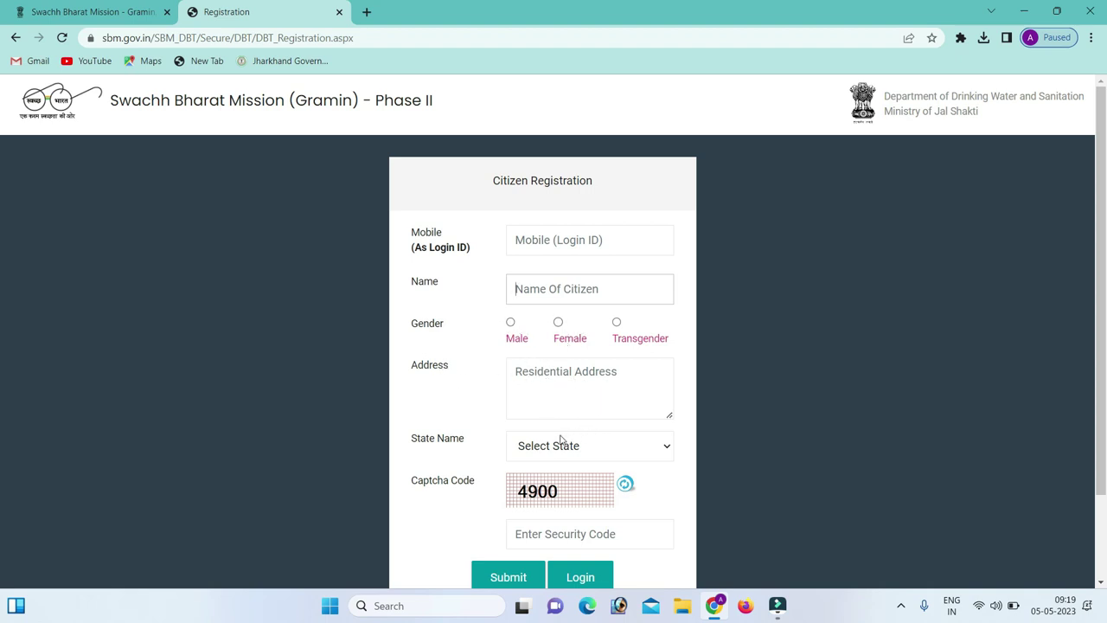
click(536, 448)
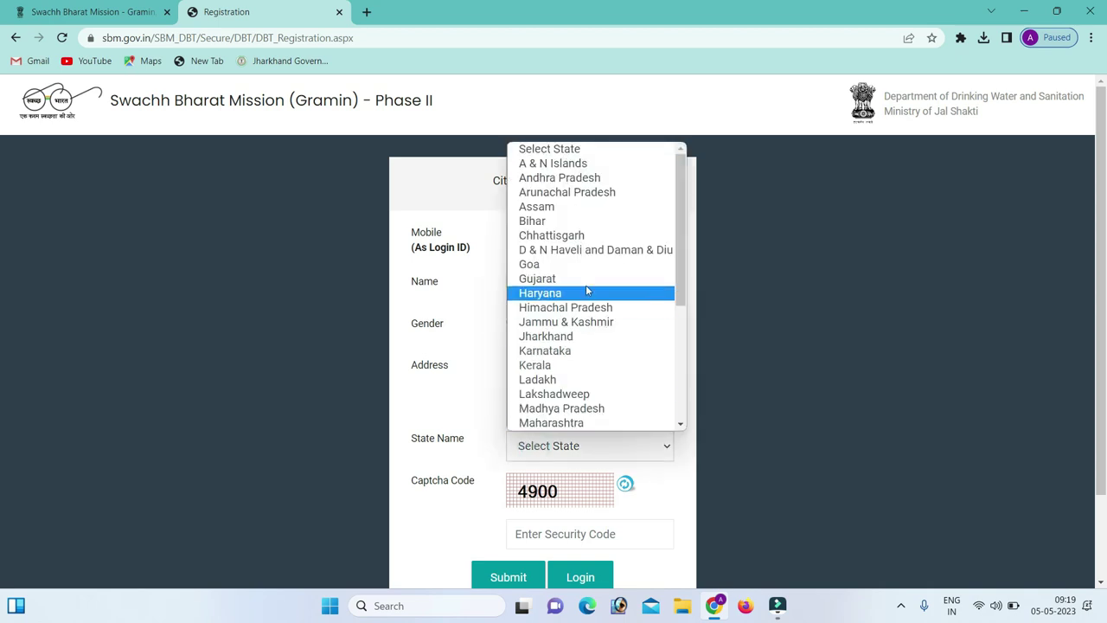
scroll(594, 299, down, 5)
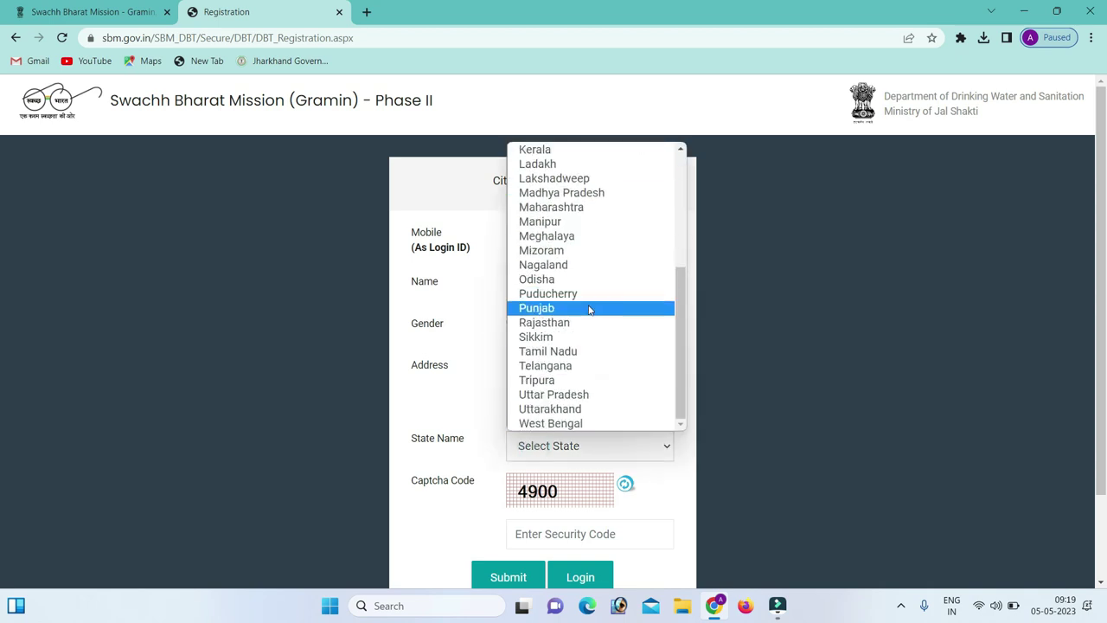
click(557, 460)
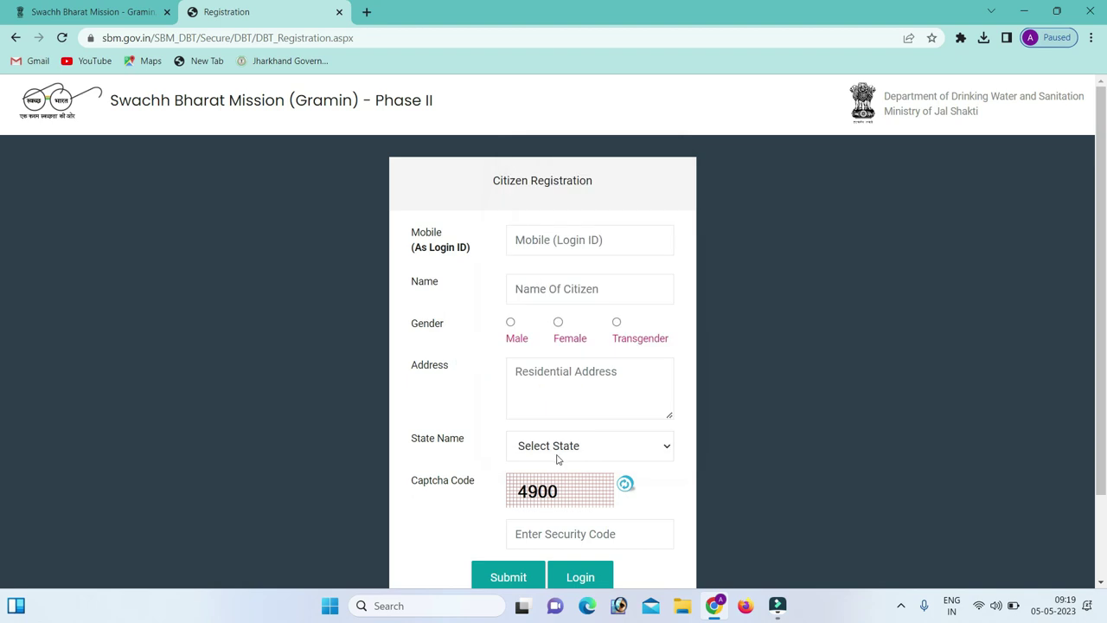
scroll(567, 456, down, 1)
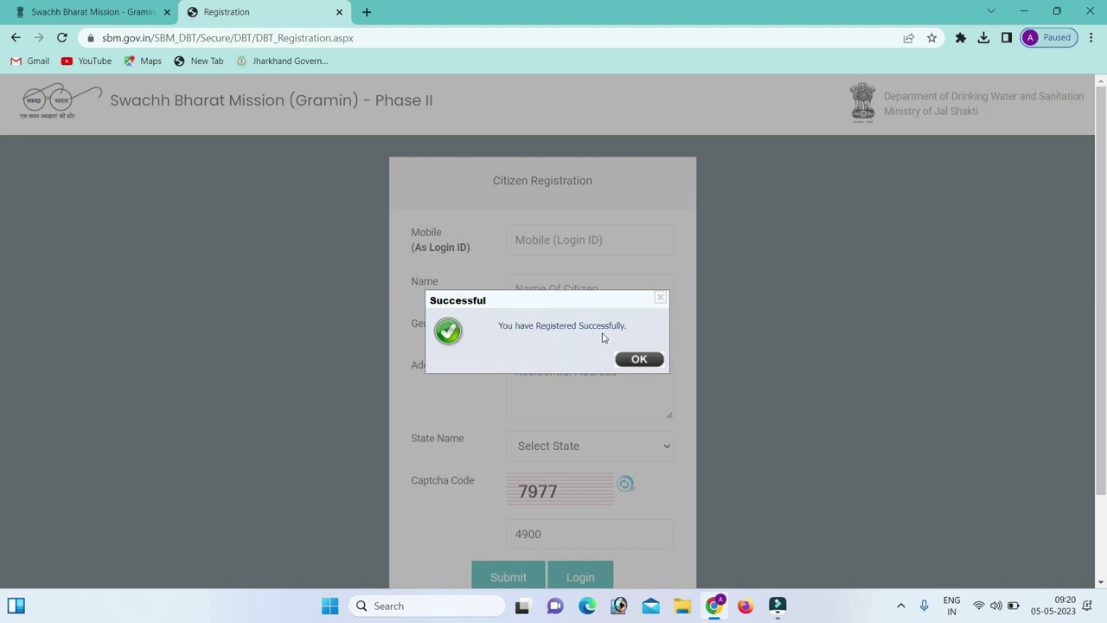
click(637, 361)
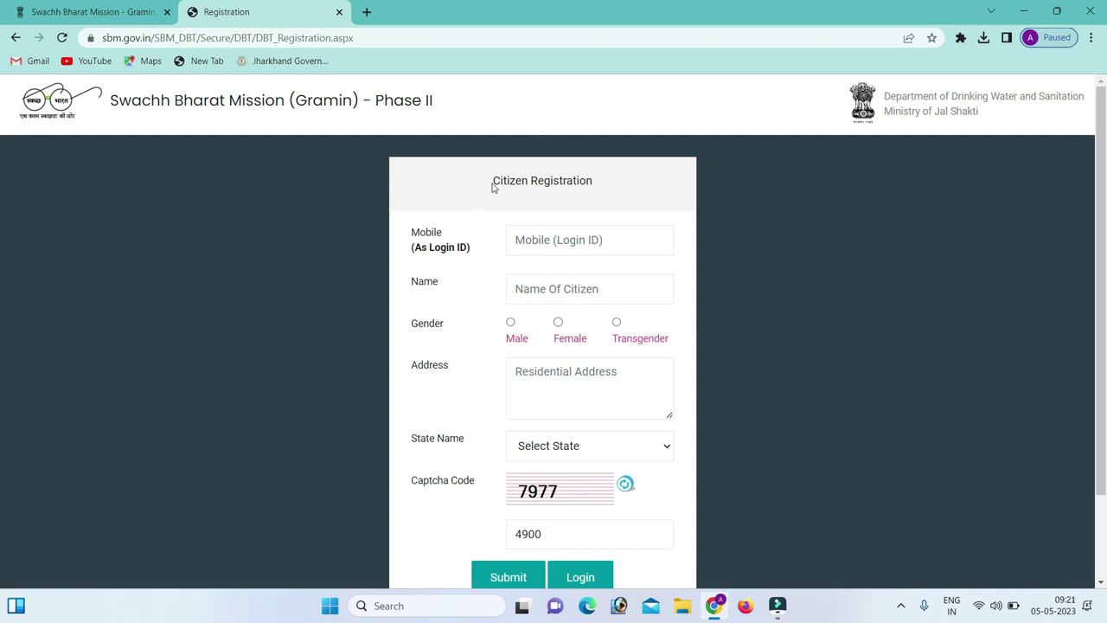
scroll(545, 454, down, 2)
- On the Login page, enter the registered mobile number and request an OTP
click(580, 481)
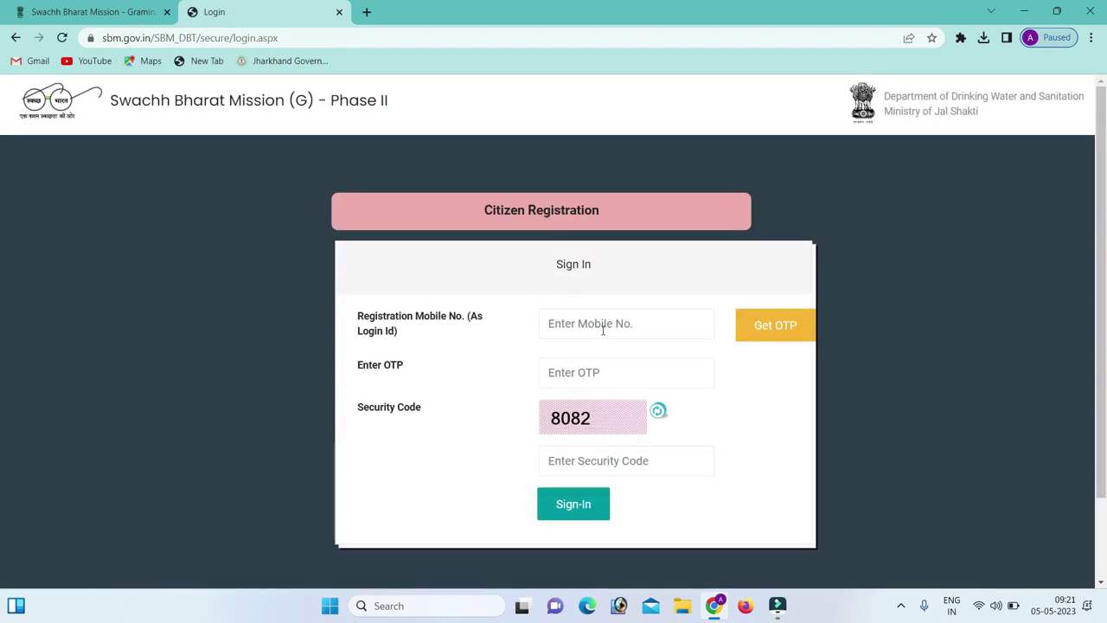
click(603, 329)
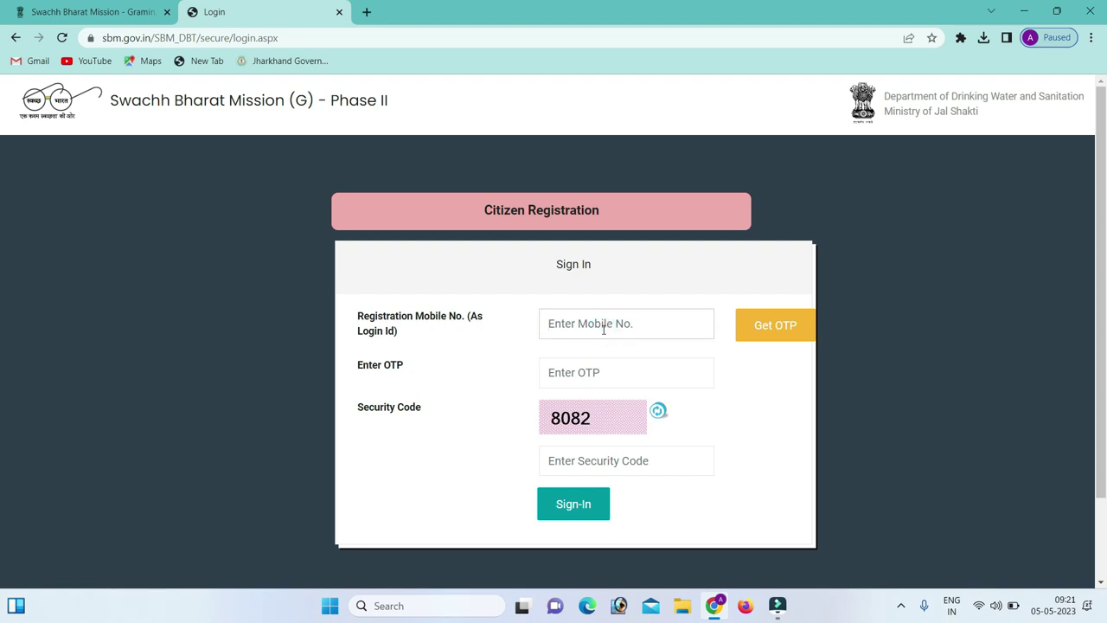
key(ctrl+v)
click(769, 338)
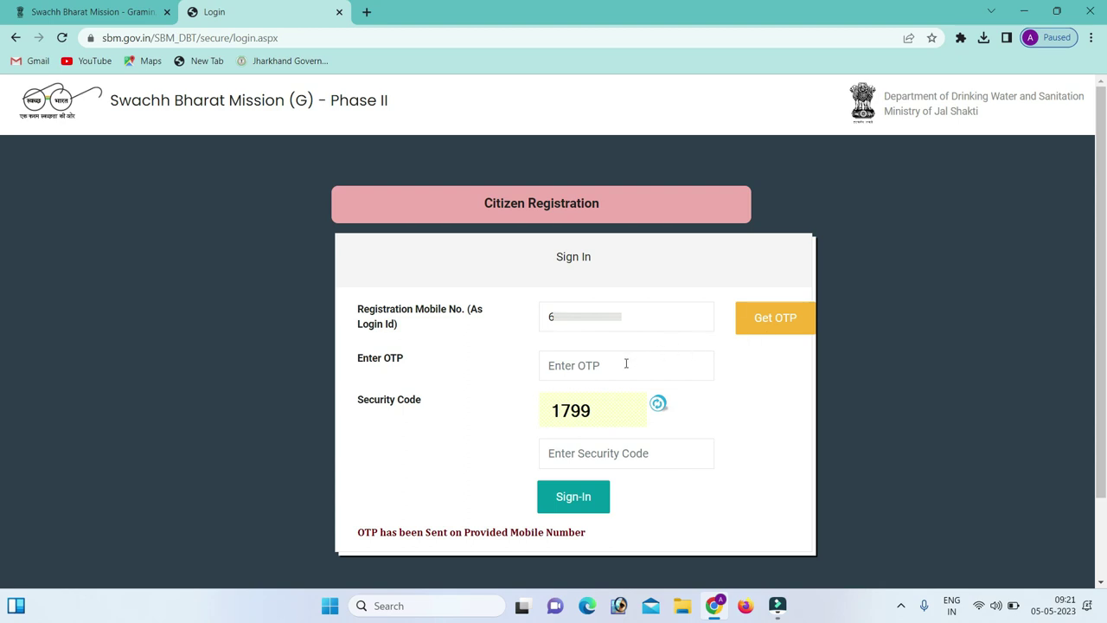
- Enter the one-time password and the security code, then sign in
click(621, 364)
click(620, 365)
key(ctrl+v)
click(573, 454)
text(1)
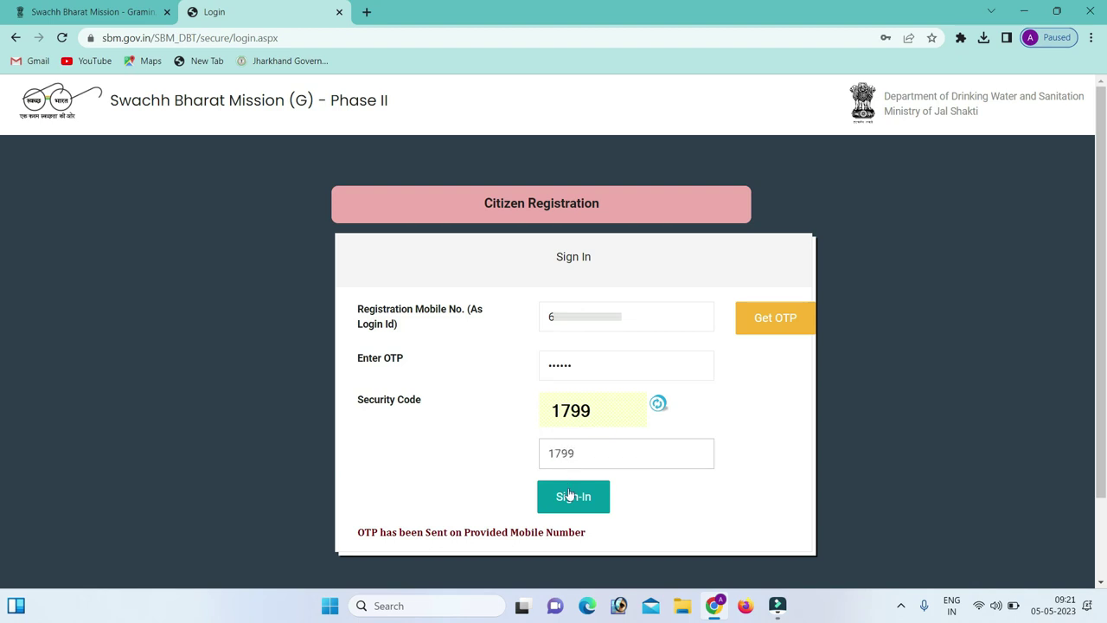
click(572, 497)
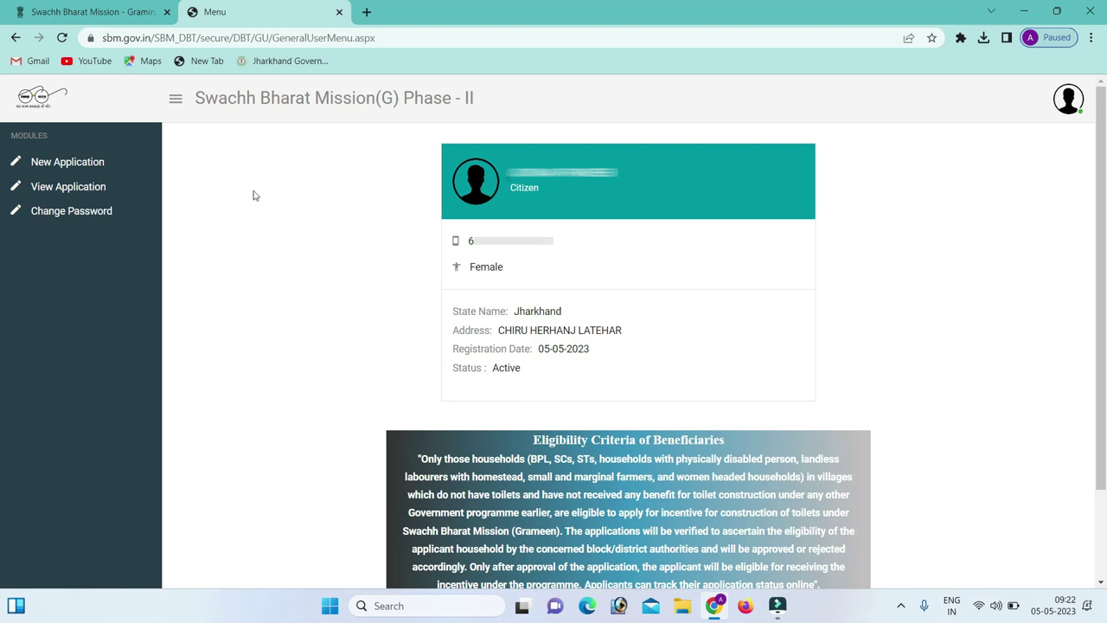
- Choose 'New Application' from the citizen menu's Modules sidebar
click(99, 169)
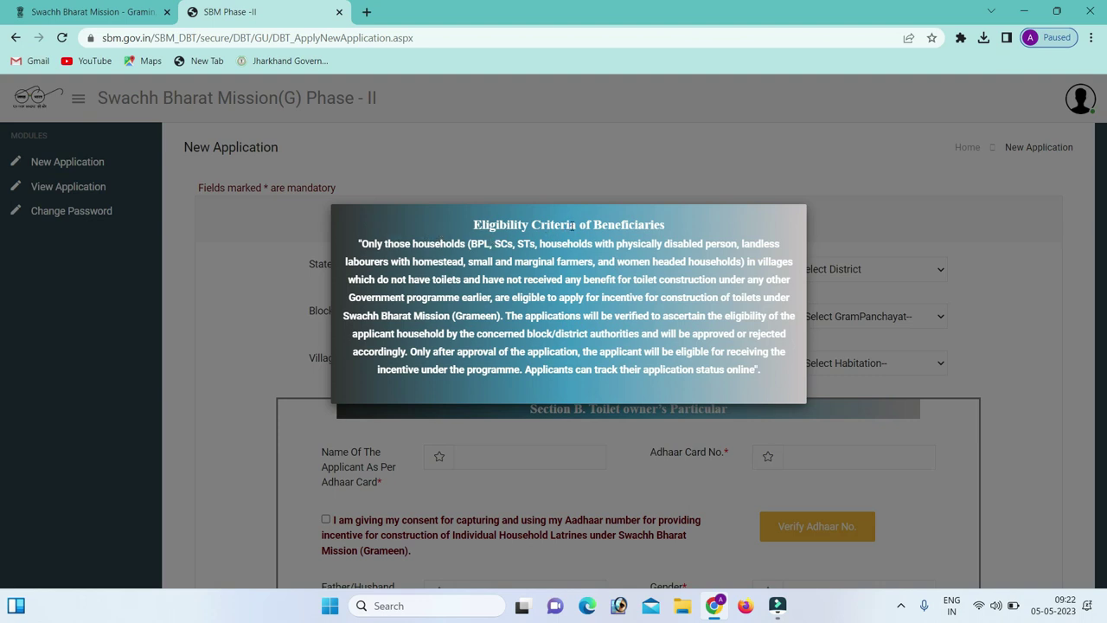
- Dismiss the eligibility notice and set District to LATEHAR and Block to HERHANJ
click(543, 165)
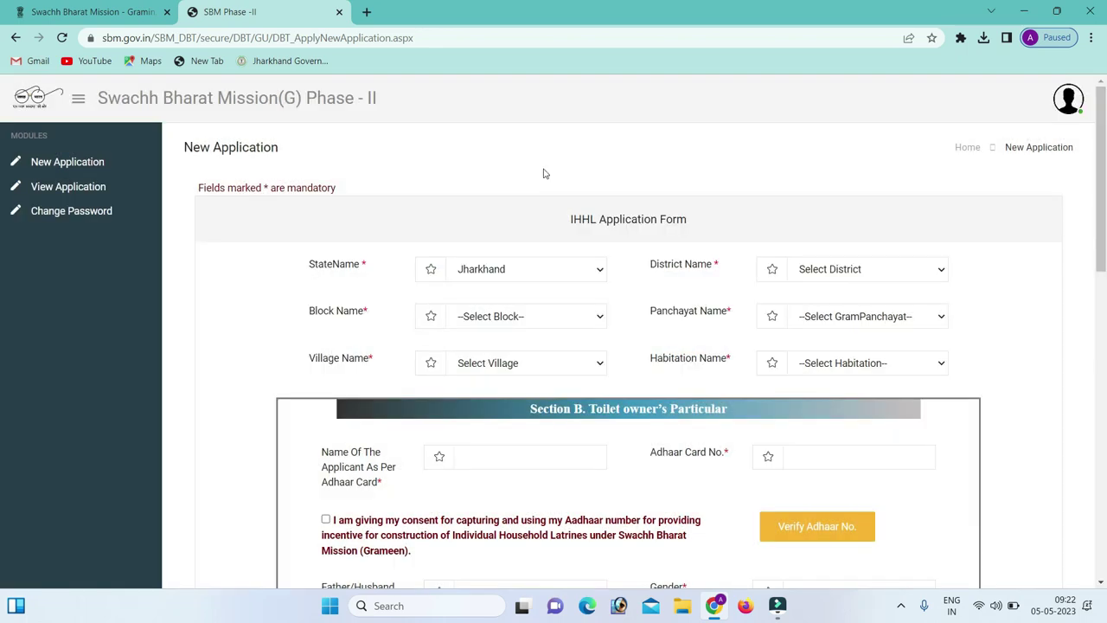
scroll(591, 170, down, 1)
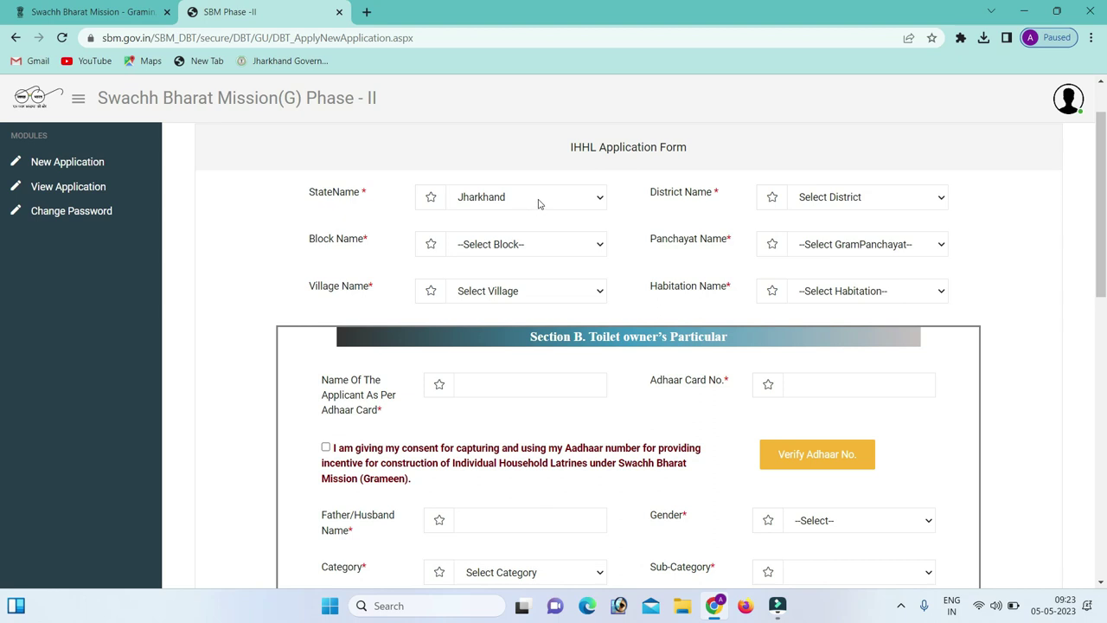
click(896, 207)
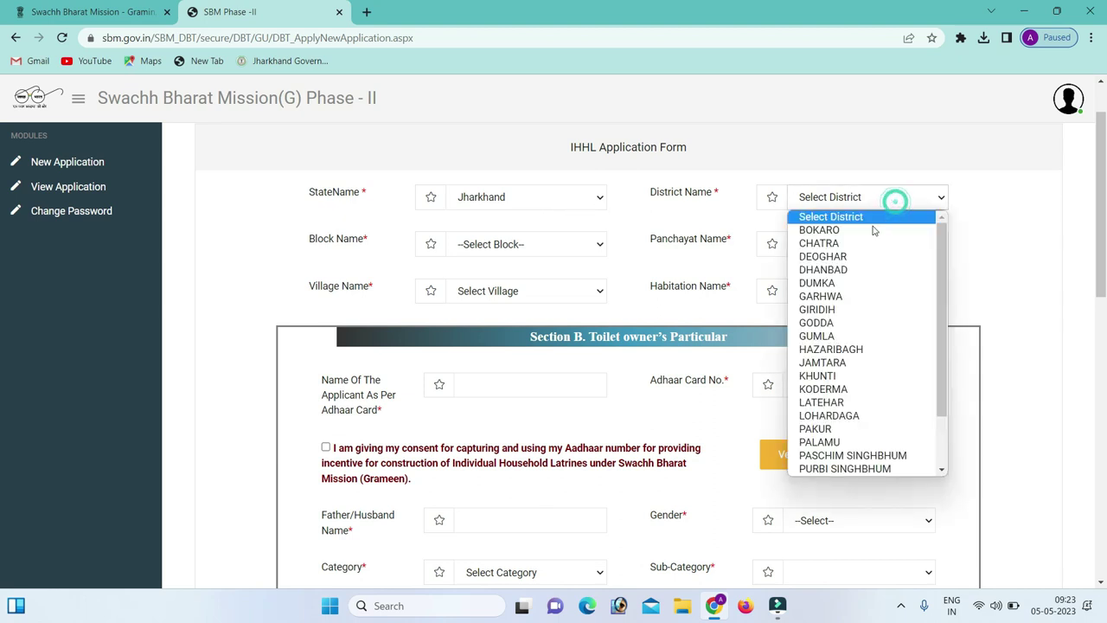
click(844, 403)
click(526, 244)
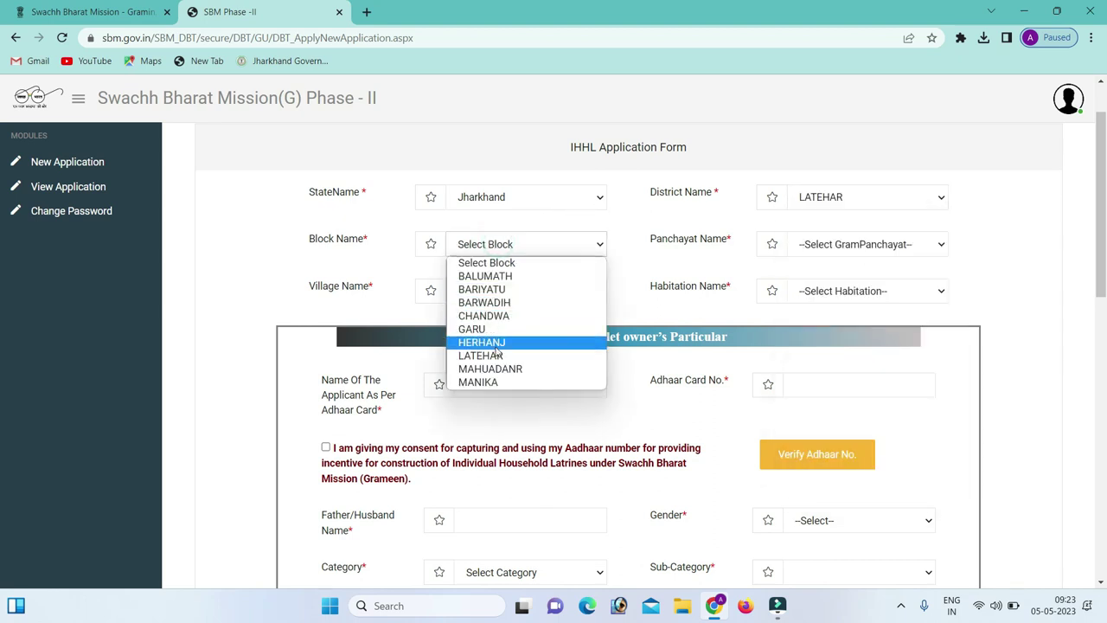
click(498, 342)
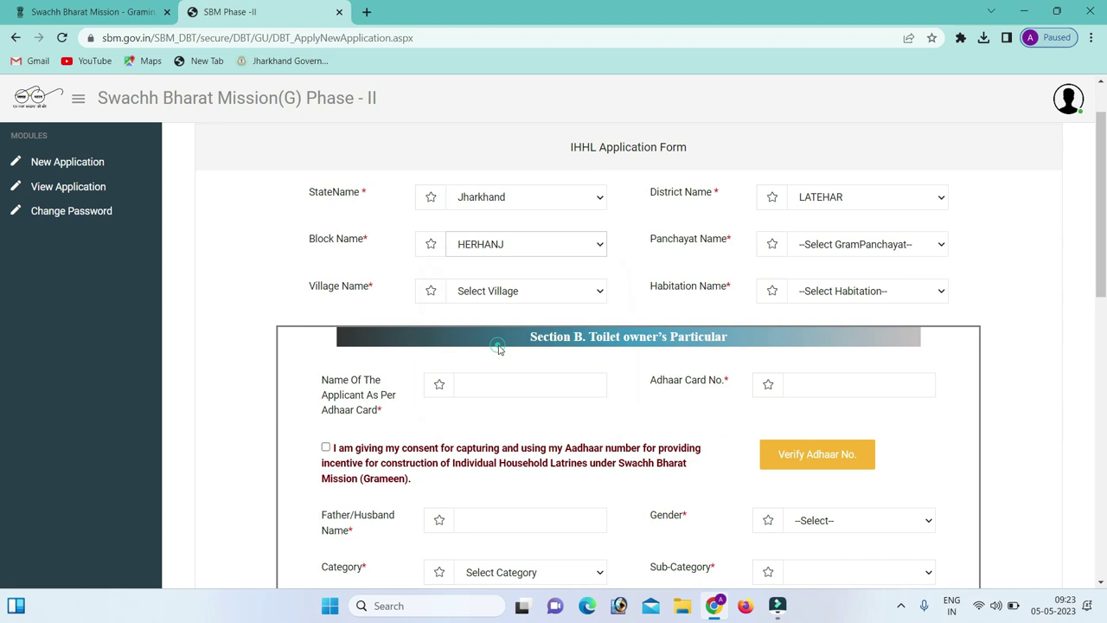
- Set Panchayat CHIRU, Village CHIRU and Habitation ROHAN TOLA
click(846, 249)
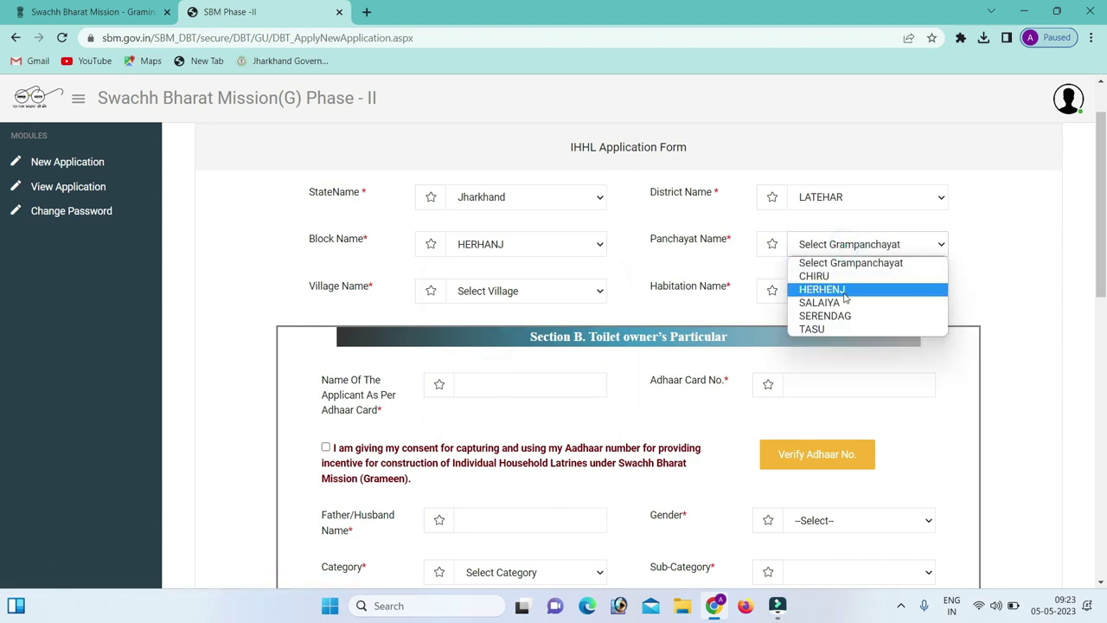
click(852, 277)
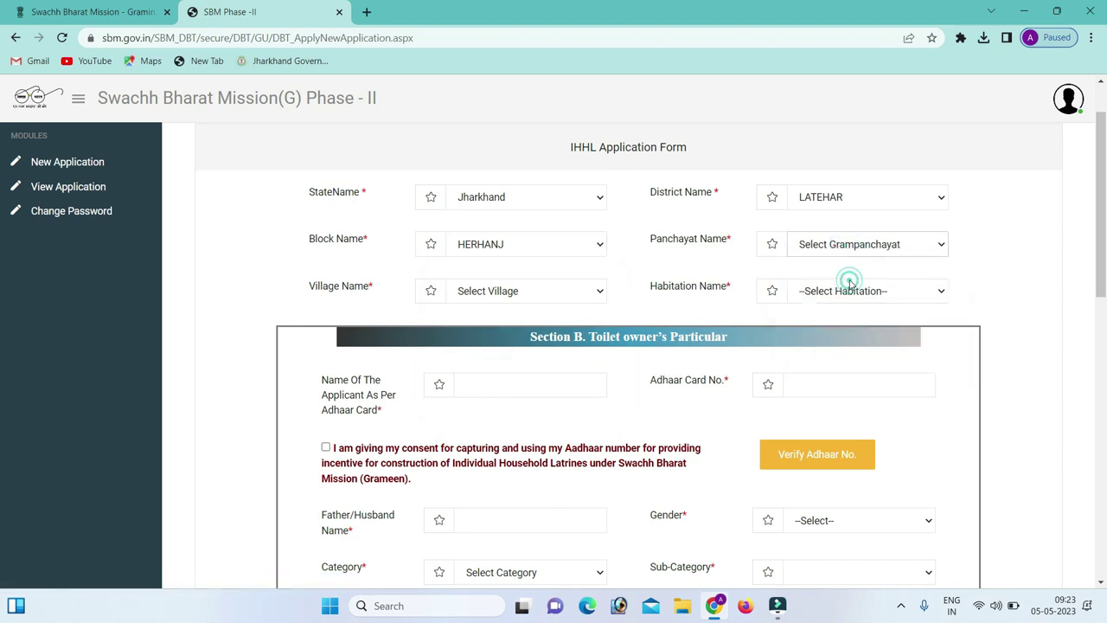
click(487, 292)
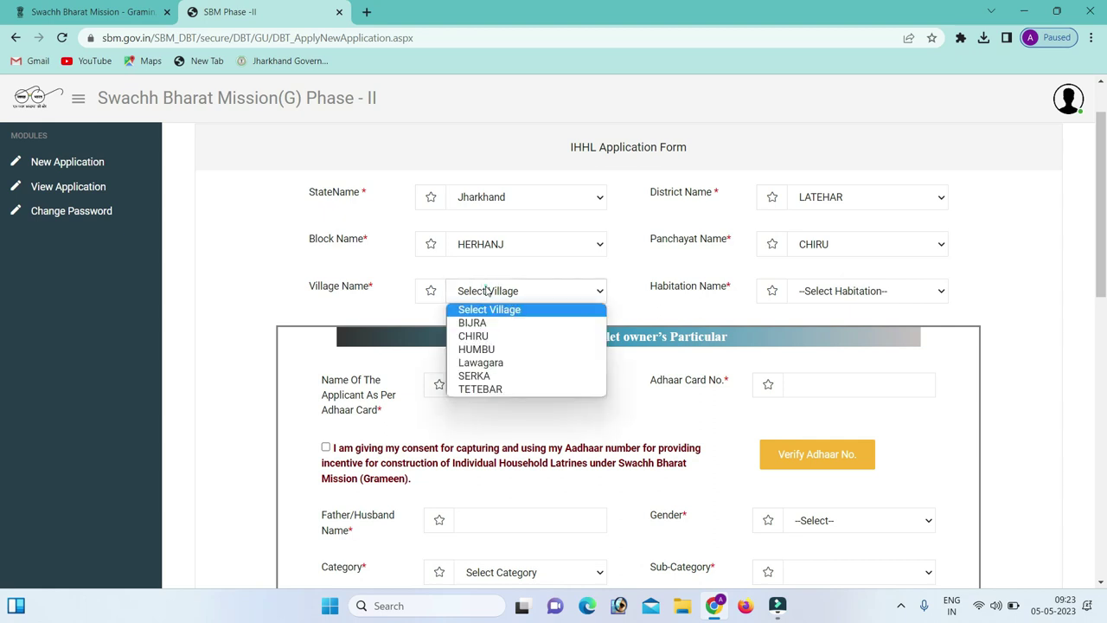
click(491, 338)
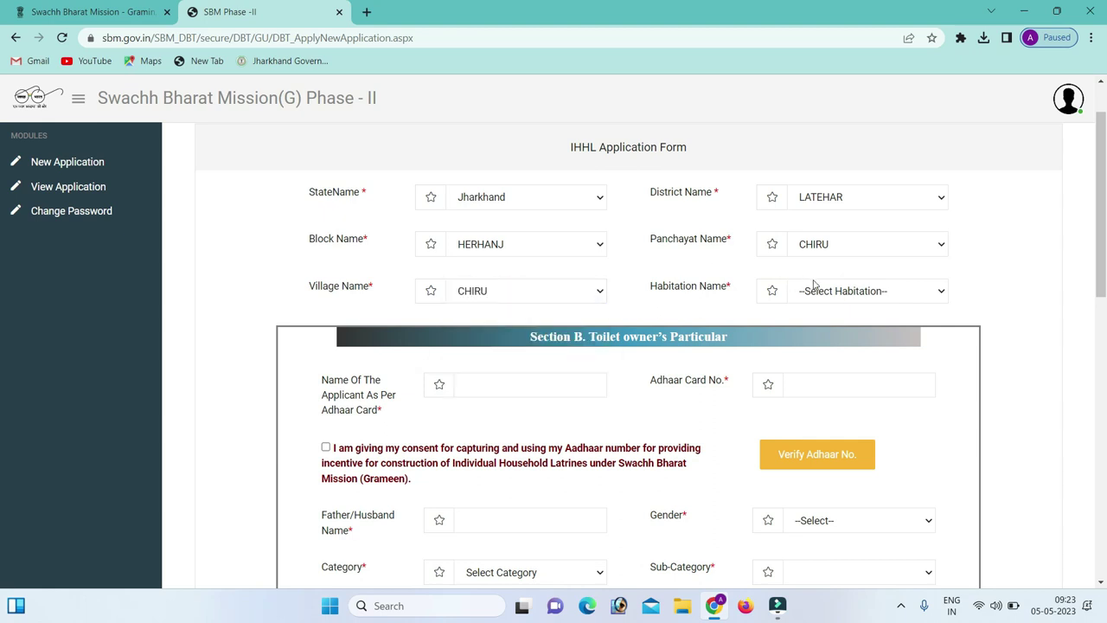
click(834, 291)
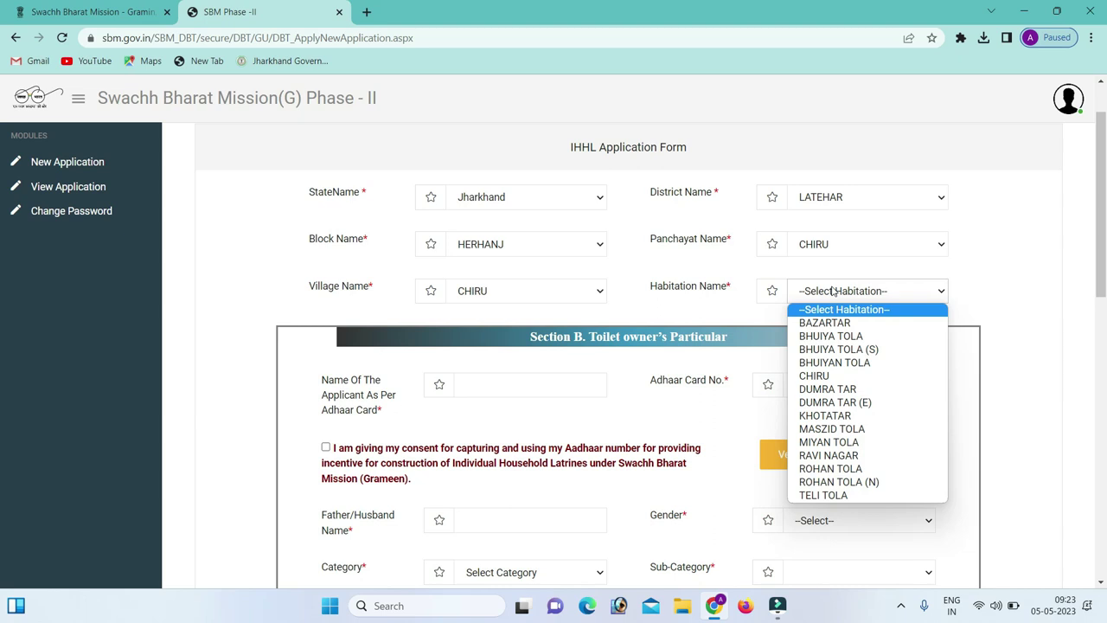
click(846, 472)
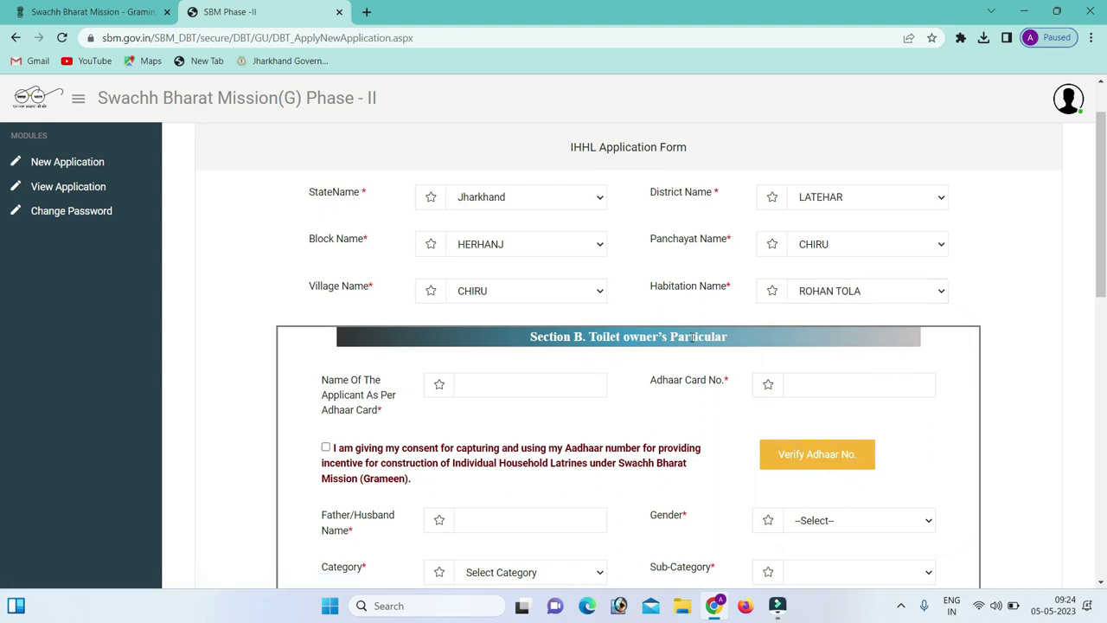
- Enter the applicant's name and Aadhaar number, tick consent, and verify the Aadhaar successfully
scroll(708, 342, down, 2)
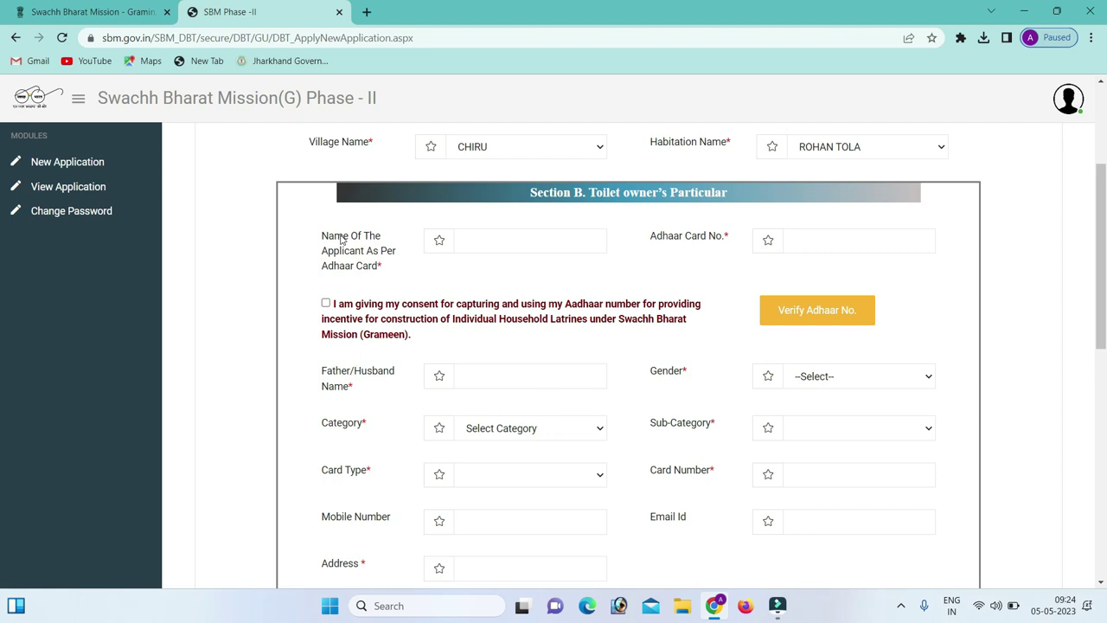
click(488, 243)
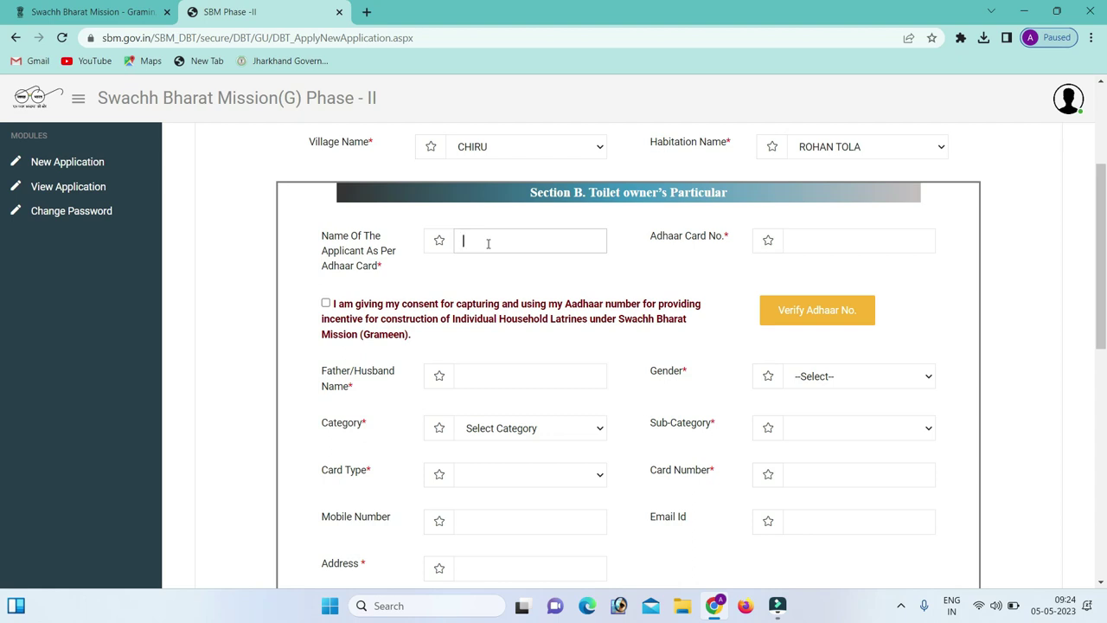
key(Tab)
click(812, 240)
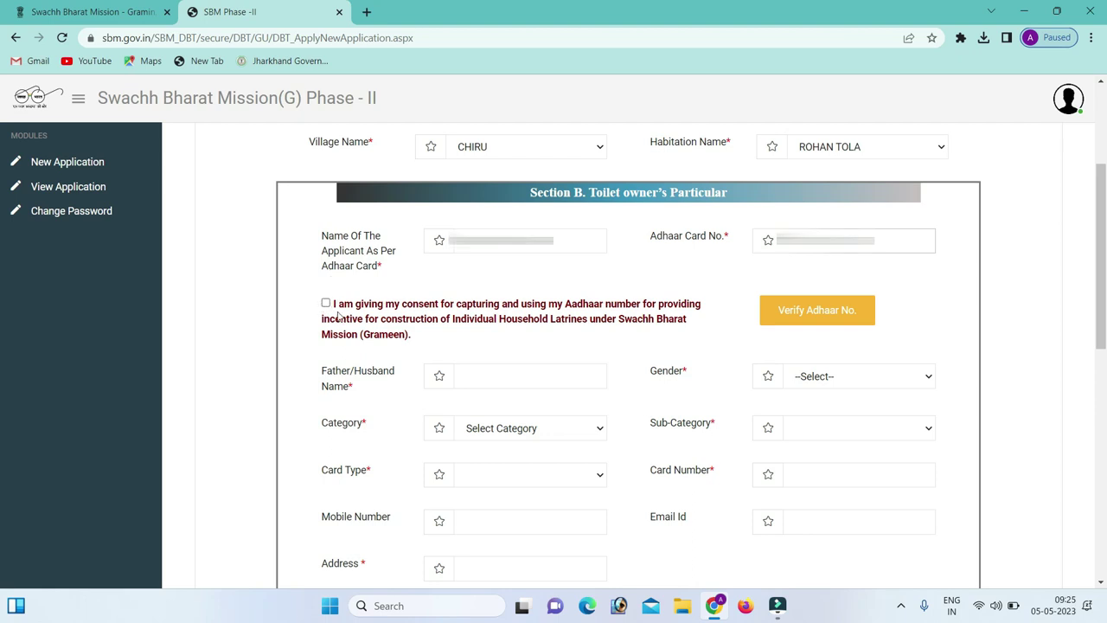
click(325, 303)
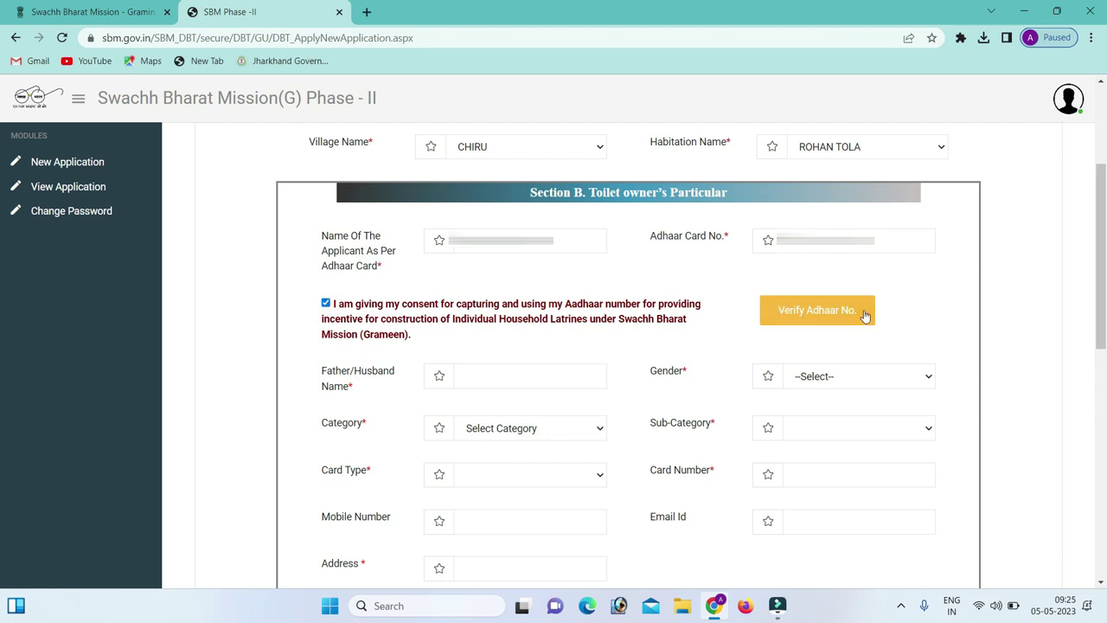
click(820, 317)
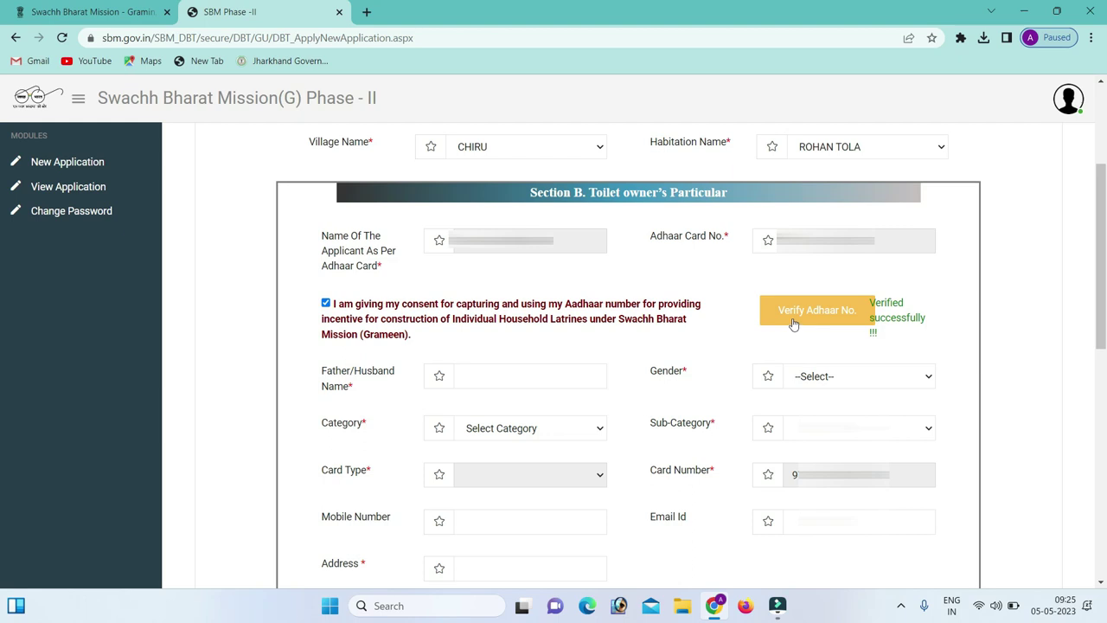
scroll(794, 324, down, 2)
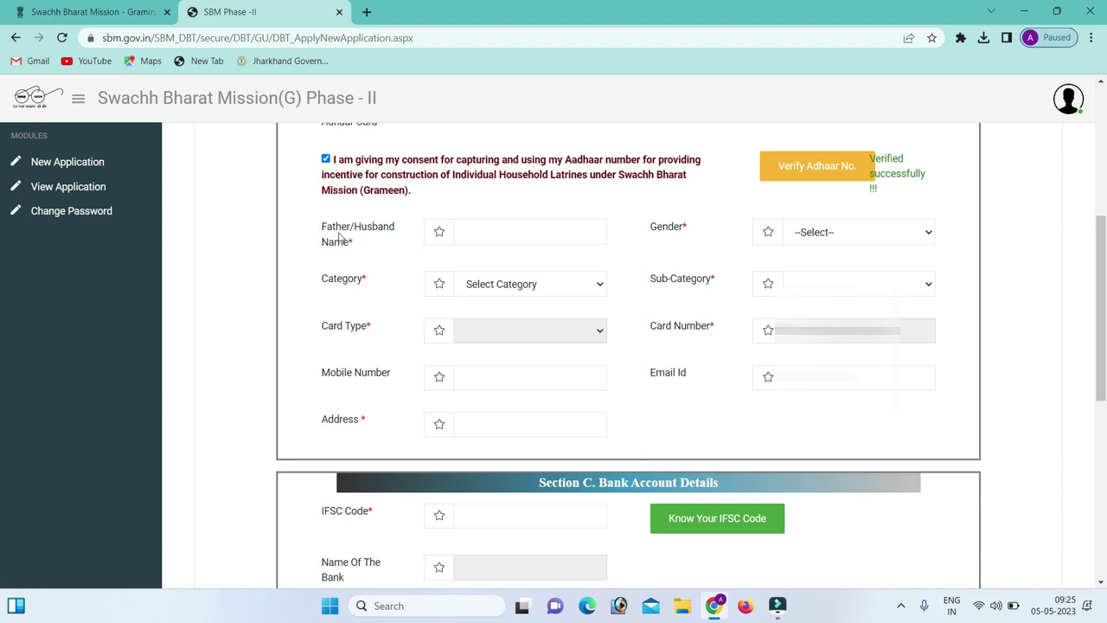
- Fill the father/husband name and gender, and set Category to BPL with a sub-category
click(488, 233)
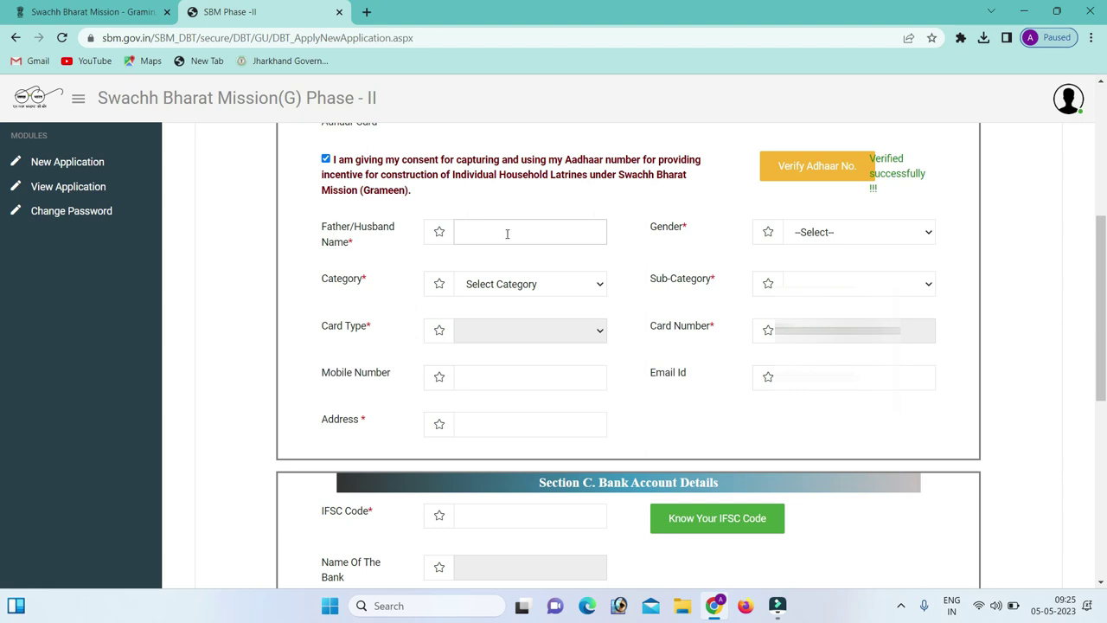
click(817, 237)
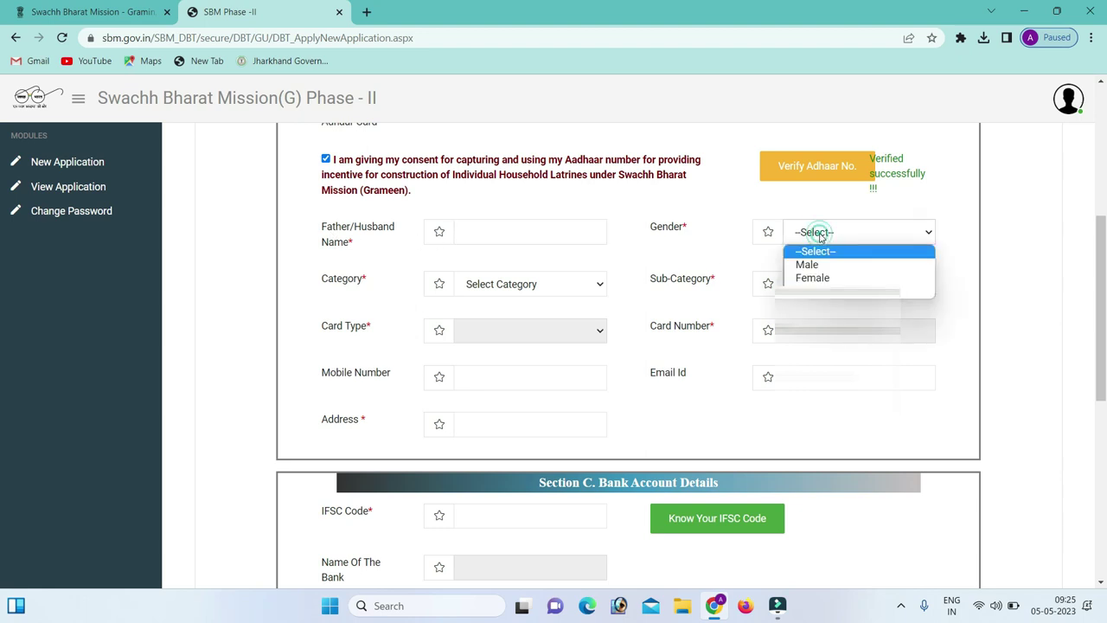
click(499, 290)
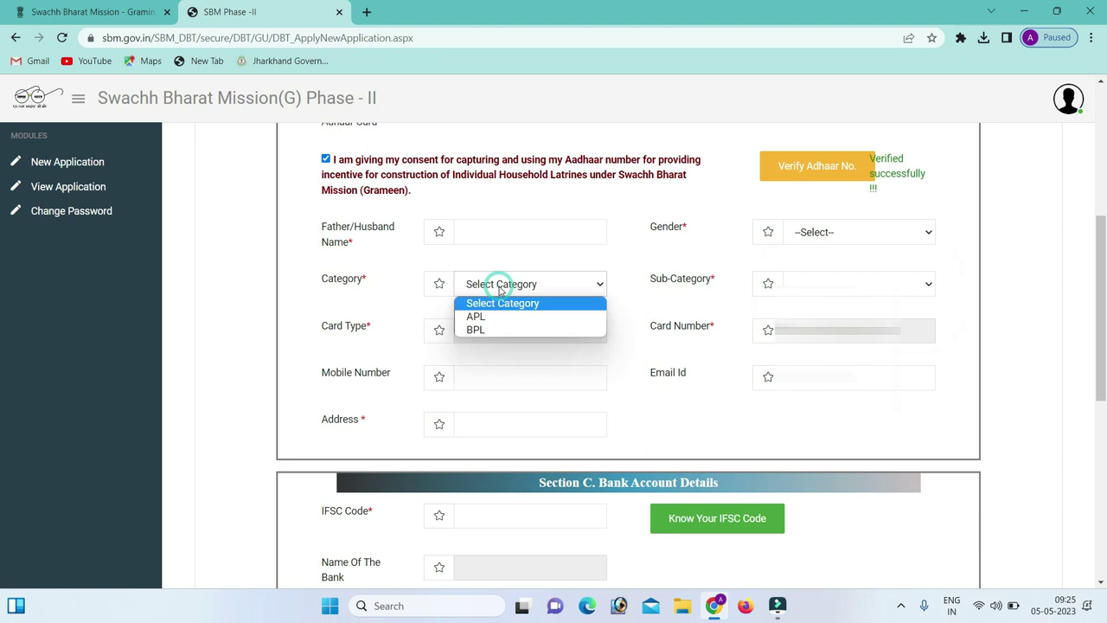
click(498, 331)
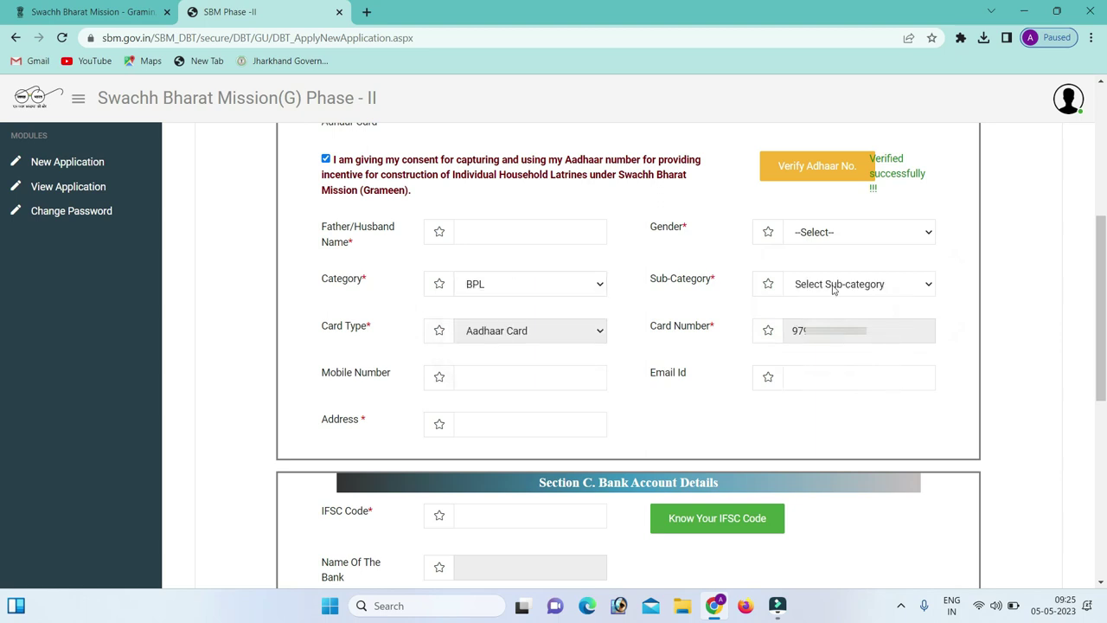
click(822, 288)
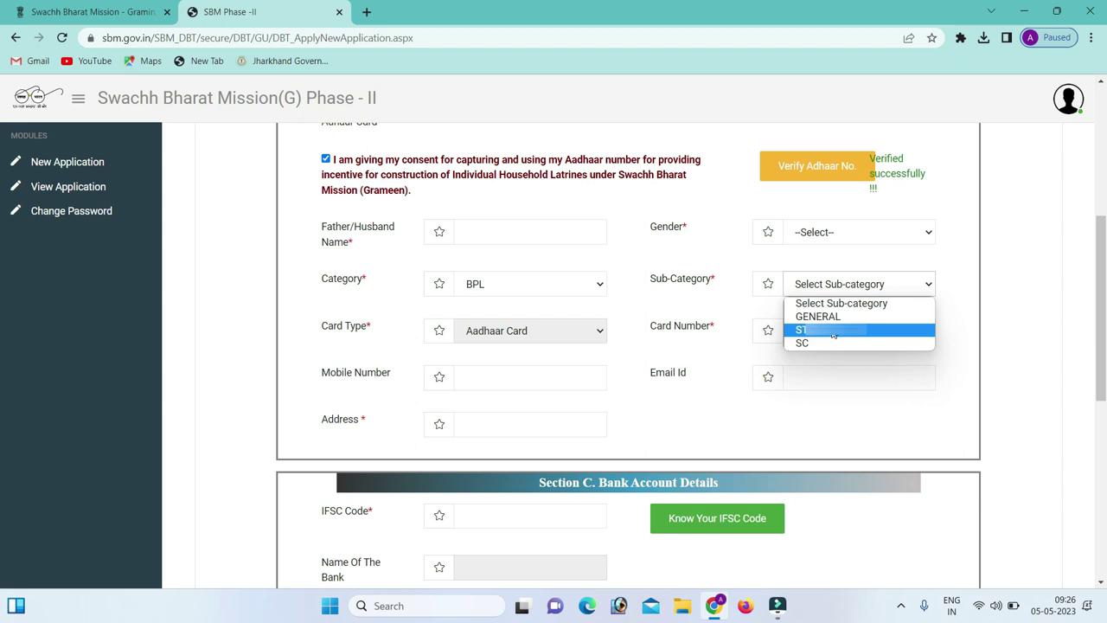
click(671, 335)
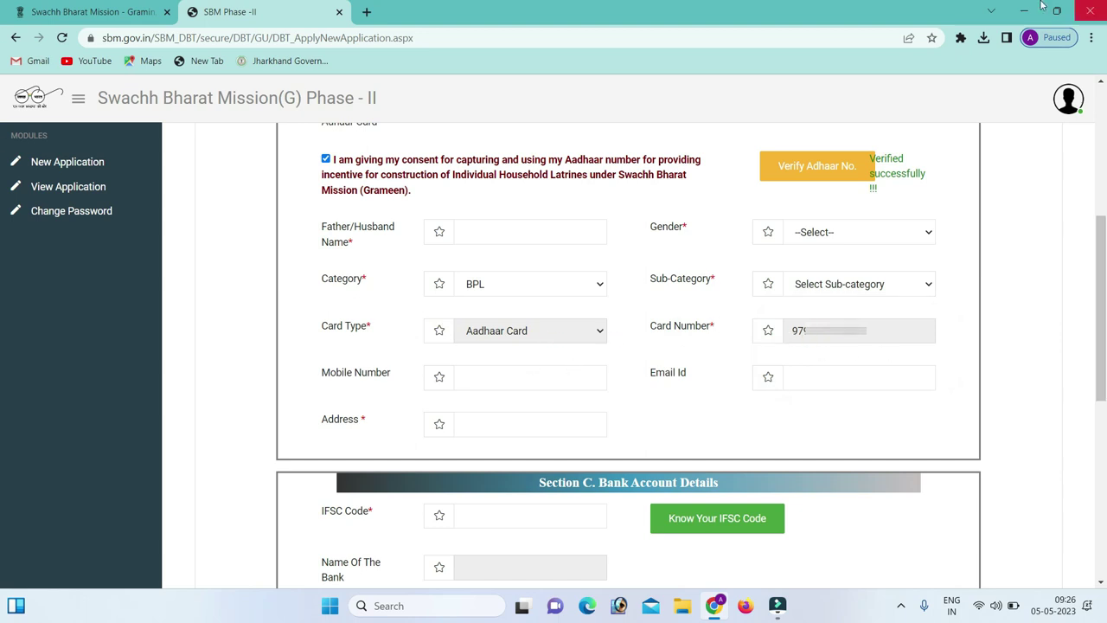
- Fill the owner's mobile number, email and address, continuing down to Section C bank details
click(494, 380)
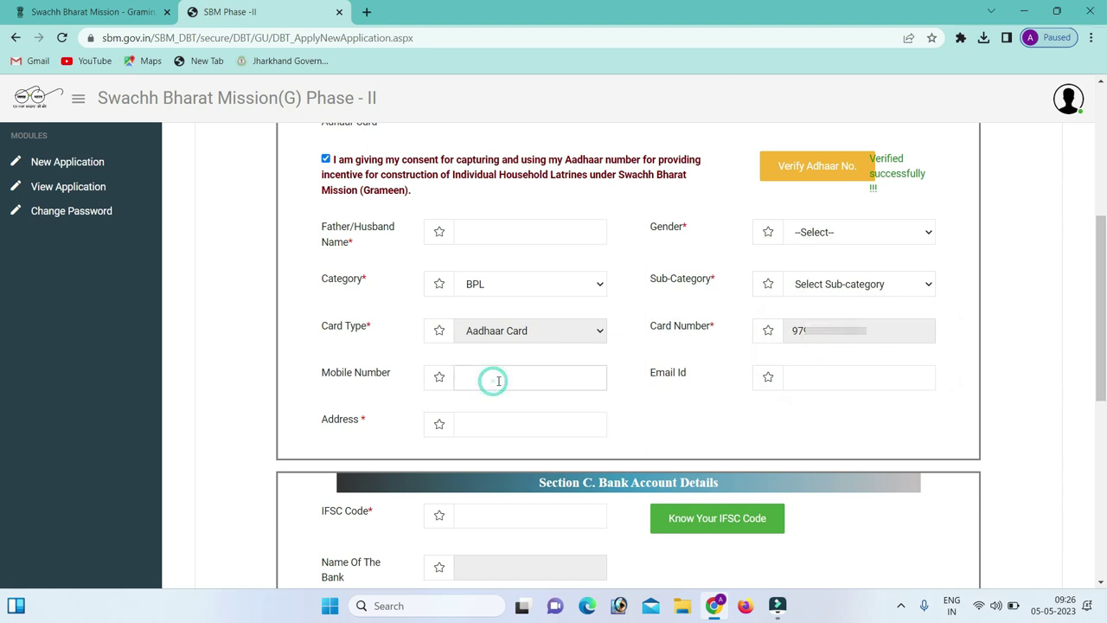
click(802, 371)
click(468, 386)
click(810, 383)
scroll(741, 373, down, 1)
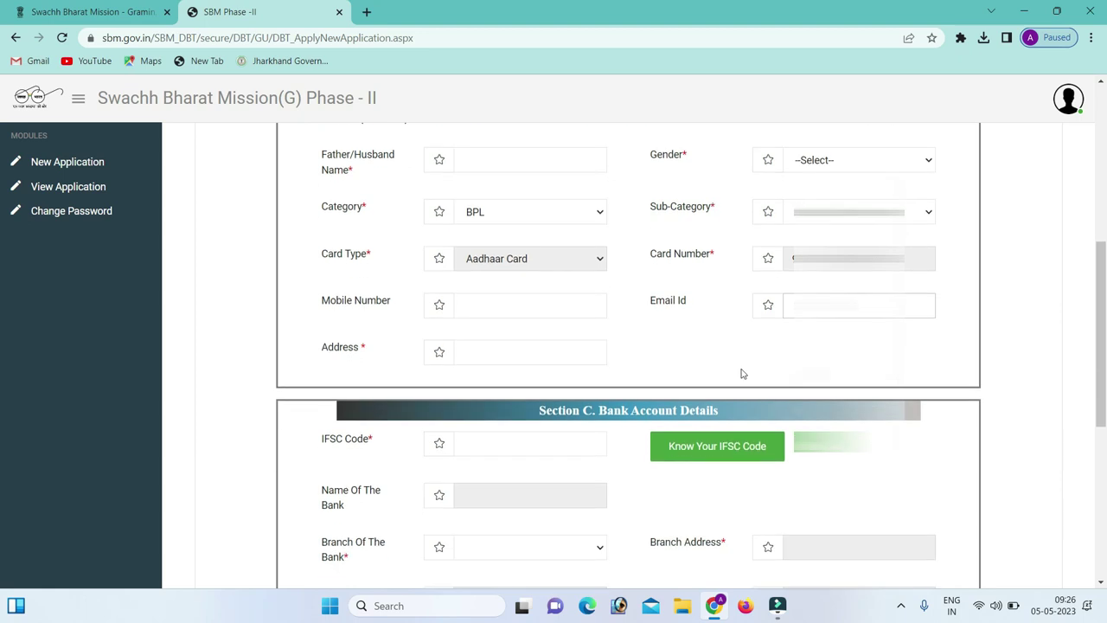
click(496, 350)
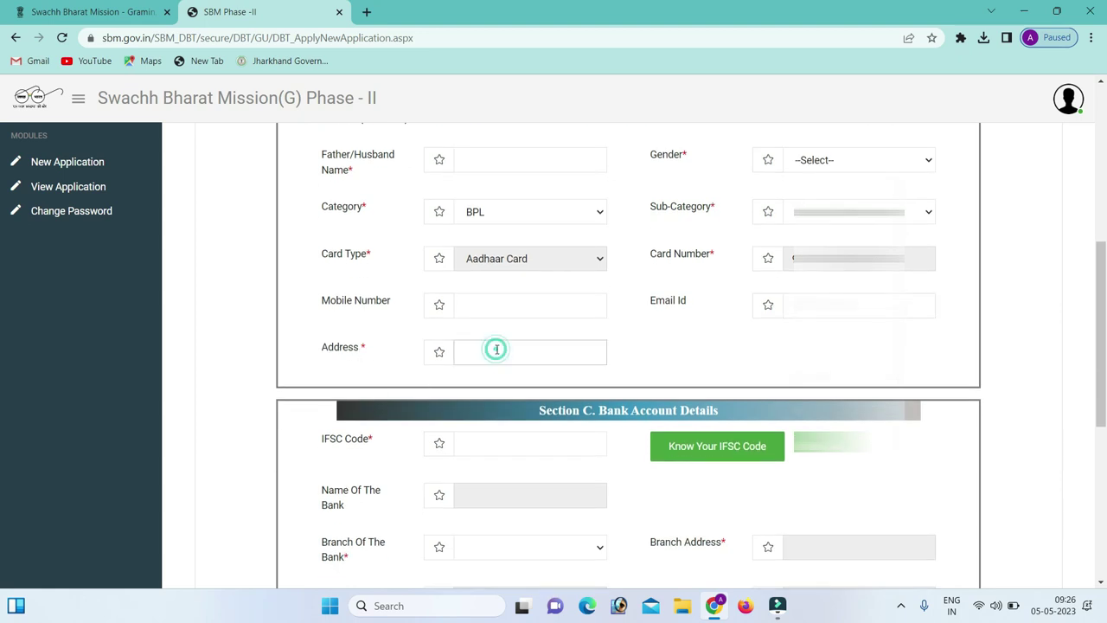
scroll(753, 336, down, 1)
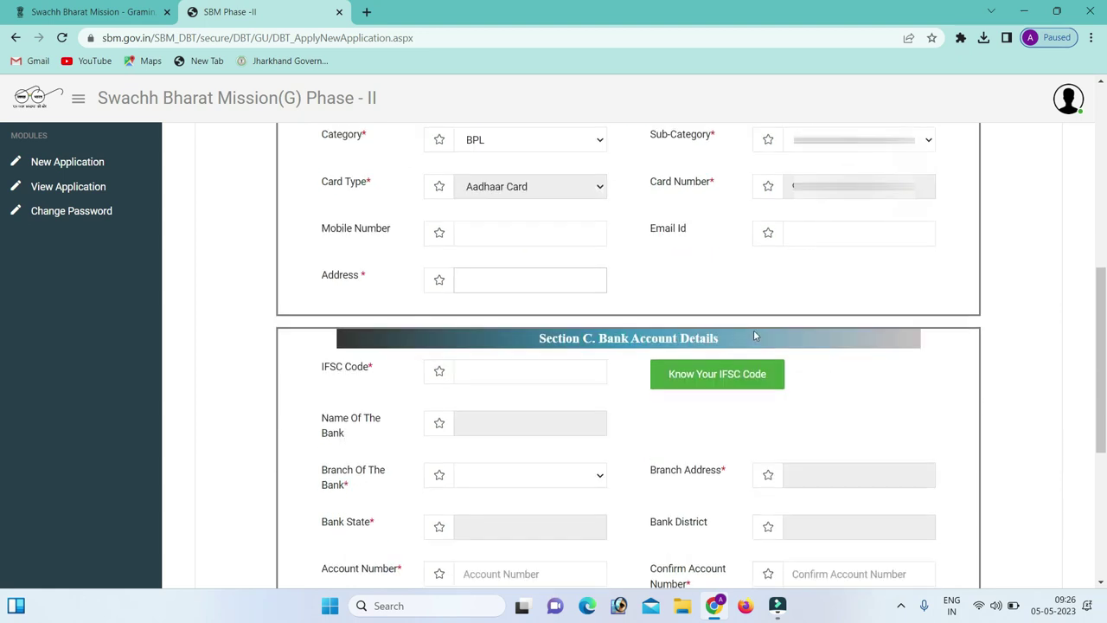
scroll(586, 313, down, 2)
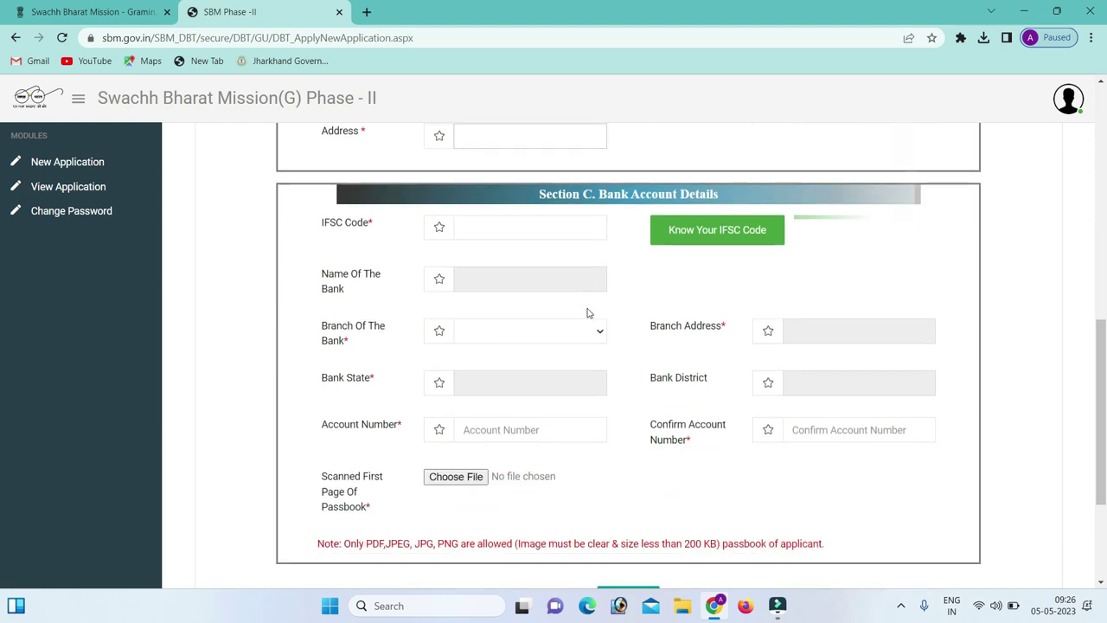
- Paste IFSC SBIN0009498 to show State Bank of India, BHAISADON-09498, then fill the account number fields
click(498, 228)
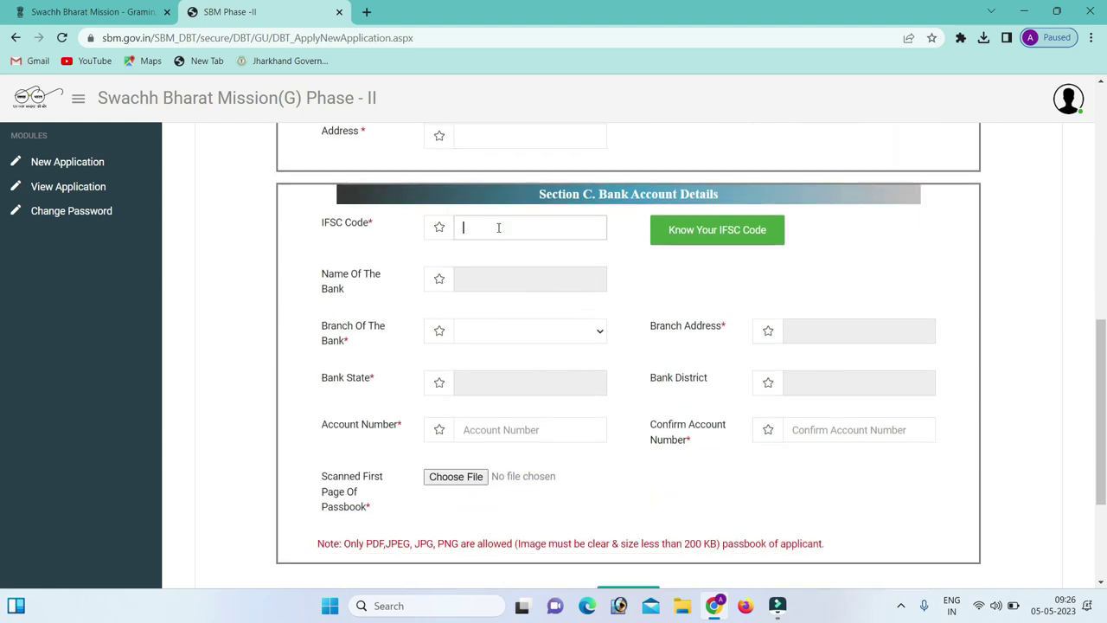
text(SBIN0009498)
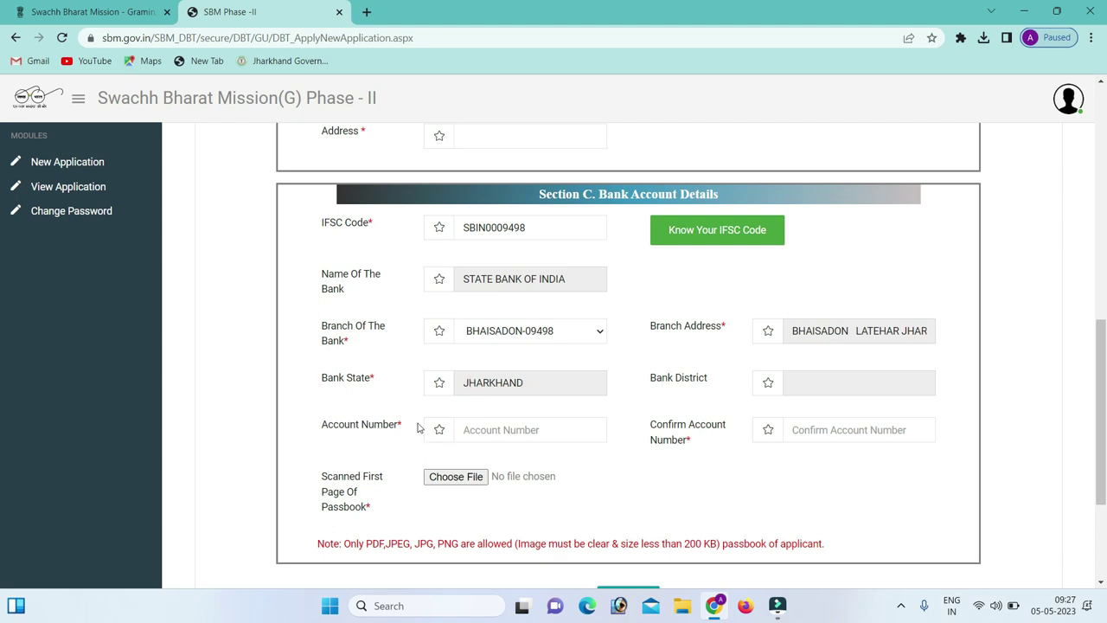
click(506, 429)
click(506, 429)
click(506, 429)
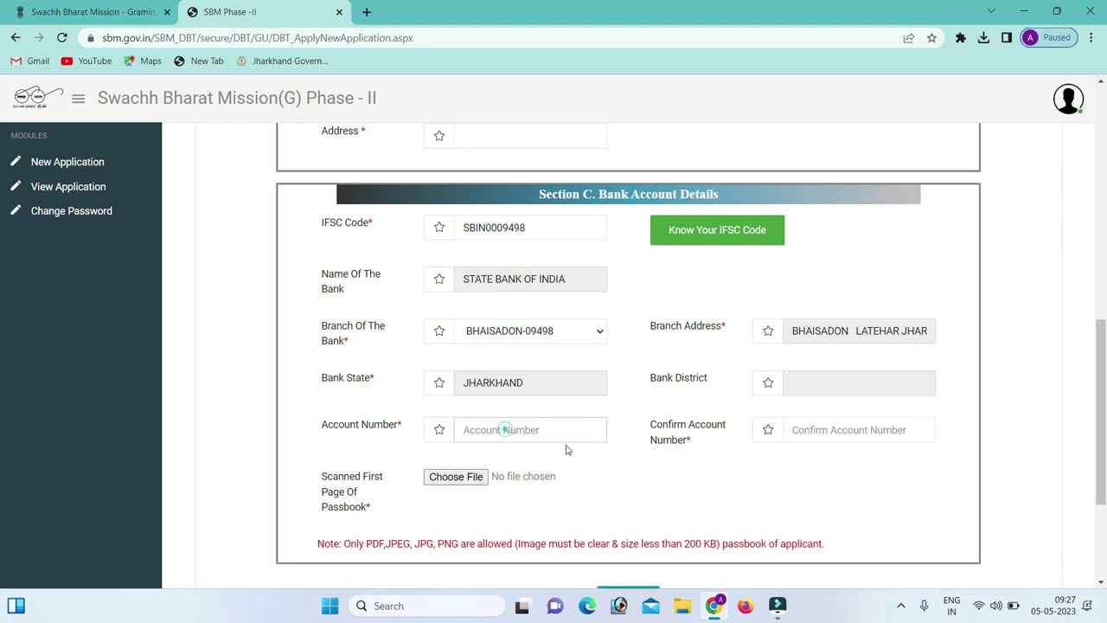
click(825, 433)
scroll(600, 366, down, 2)
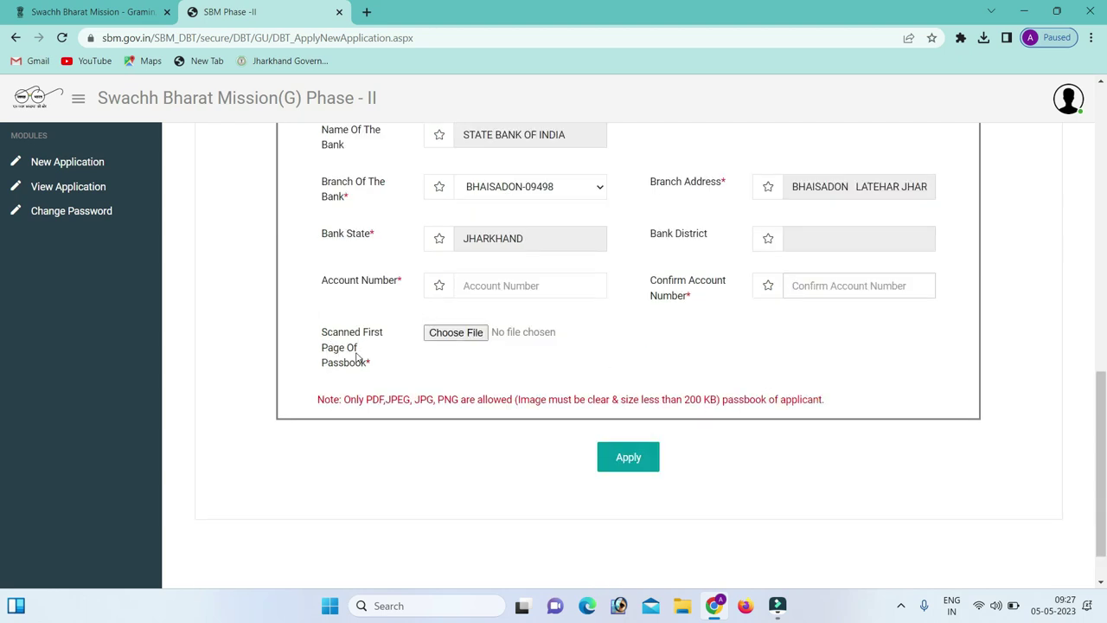
- Review the completed form and submit the IHHL application with Apply
scroll(470, 367, up, 1)
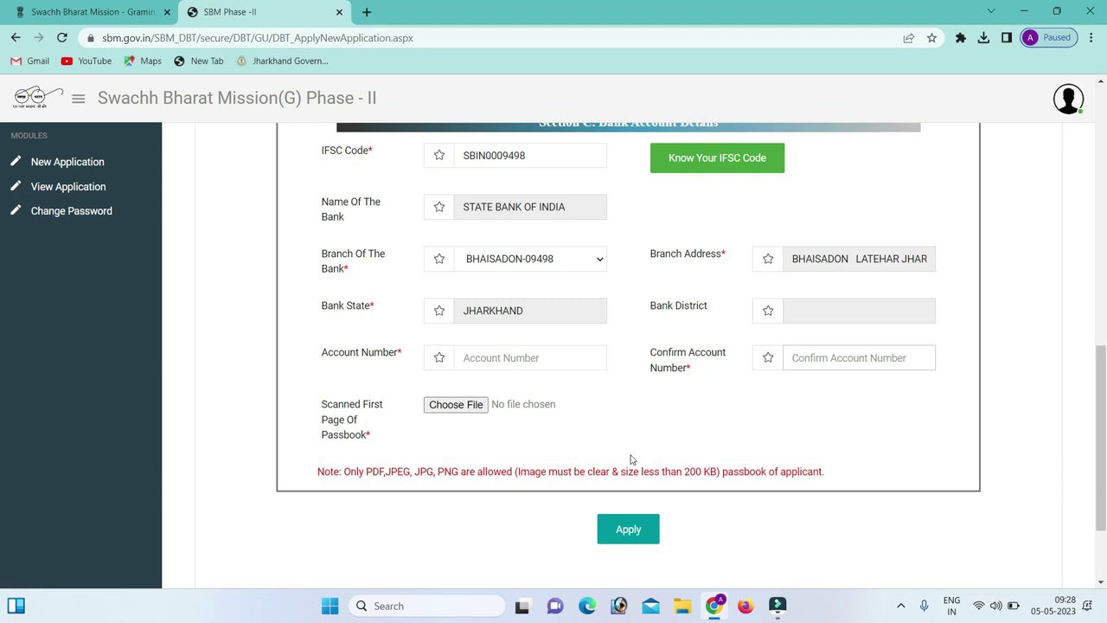
scroll(755, 525, up, 10)
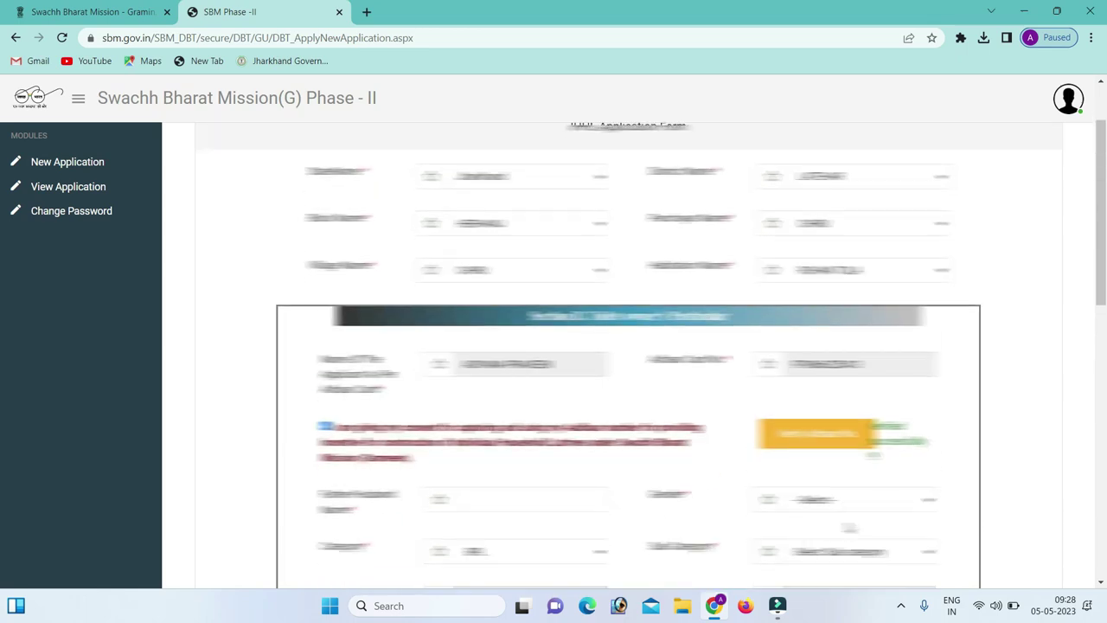
scroll(849, 526, down, 10)
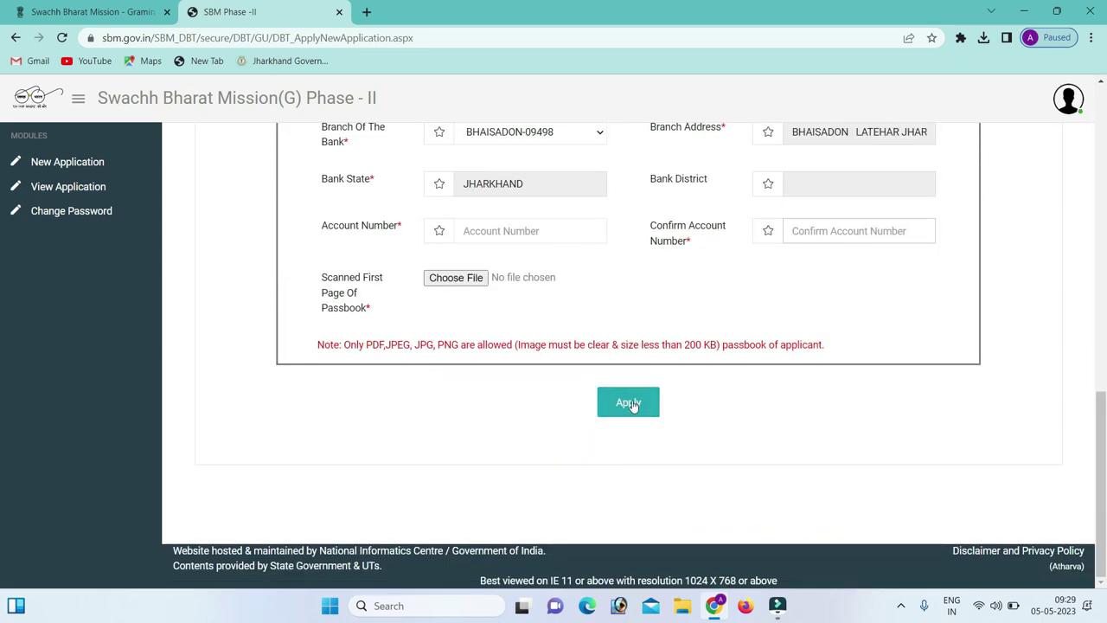
click(630, 403)
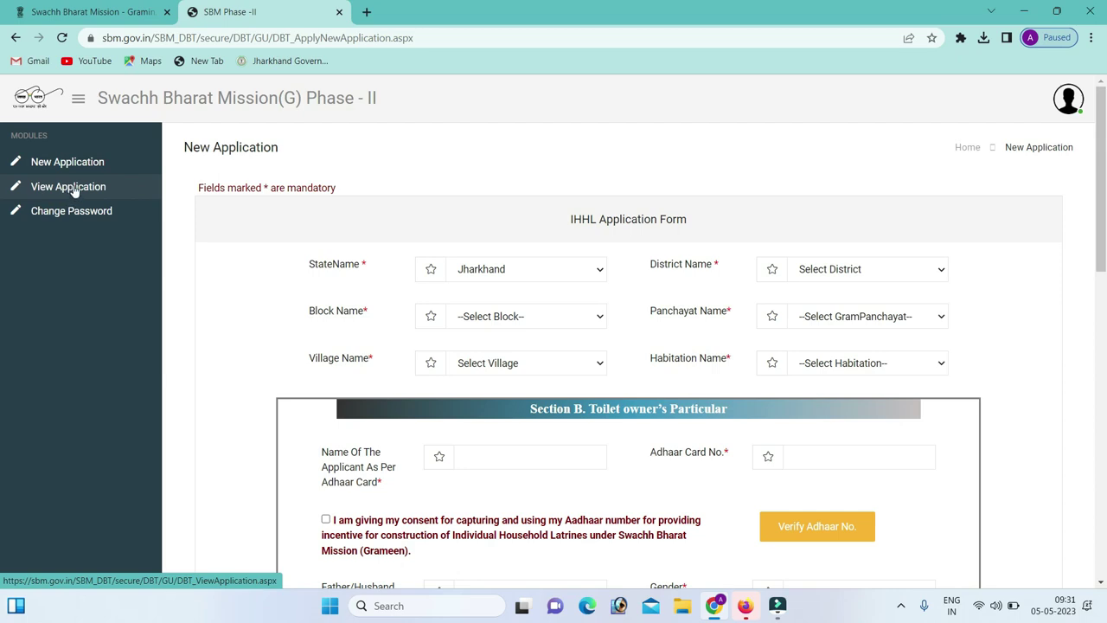
- Open the submitted IHHL application's status tracker to confirm it shows 'Application Received'
click(74, 190)
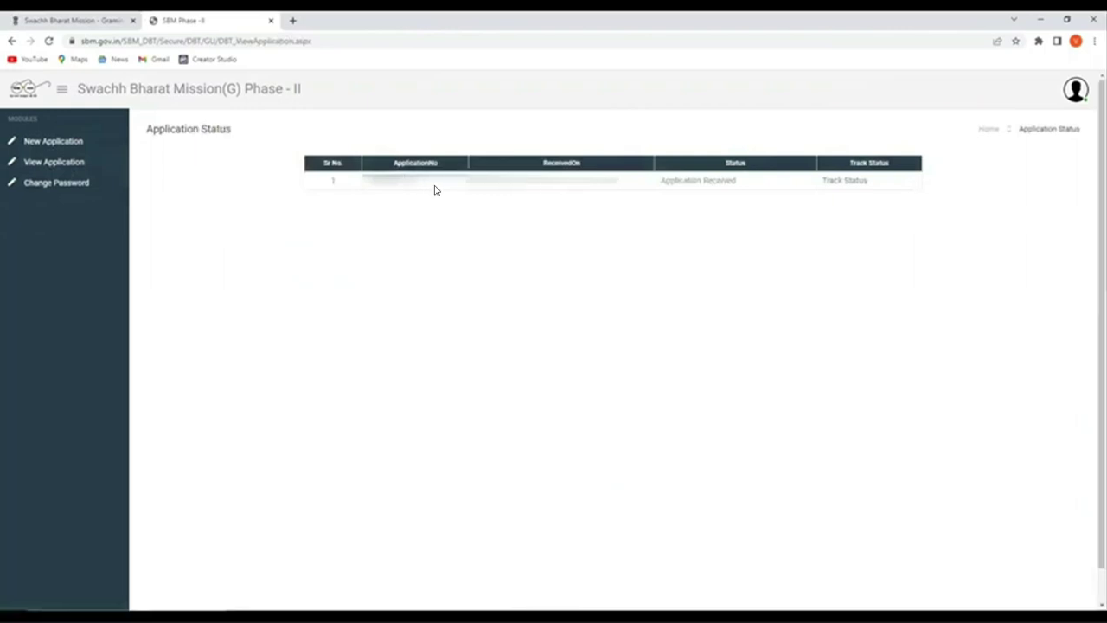
click(849, 188)
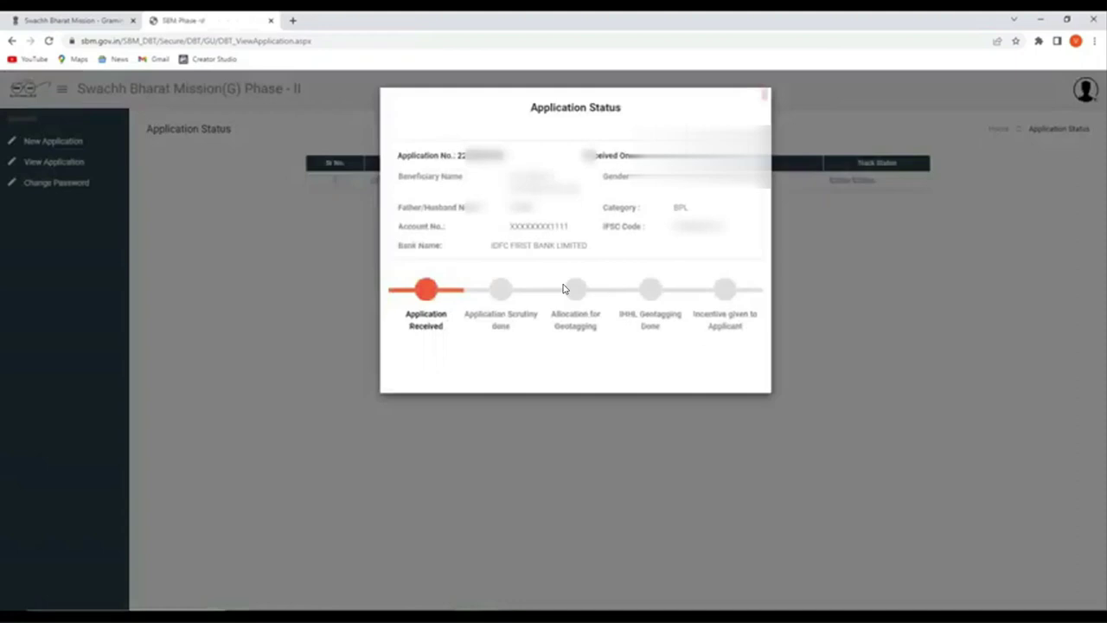